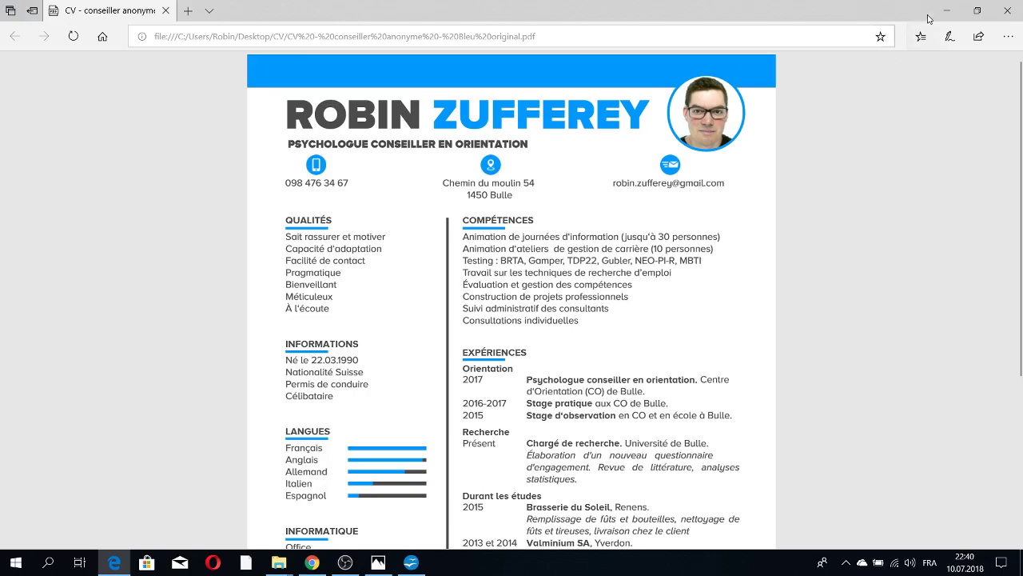
Switch to the Writer document, draw a circle about 3.41 × 3.44 cm, and move it near the page's upper-right corner, below the blue banner.
click(947, 11)
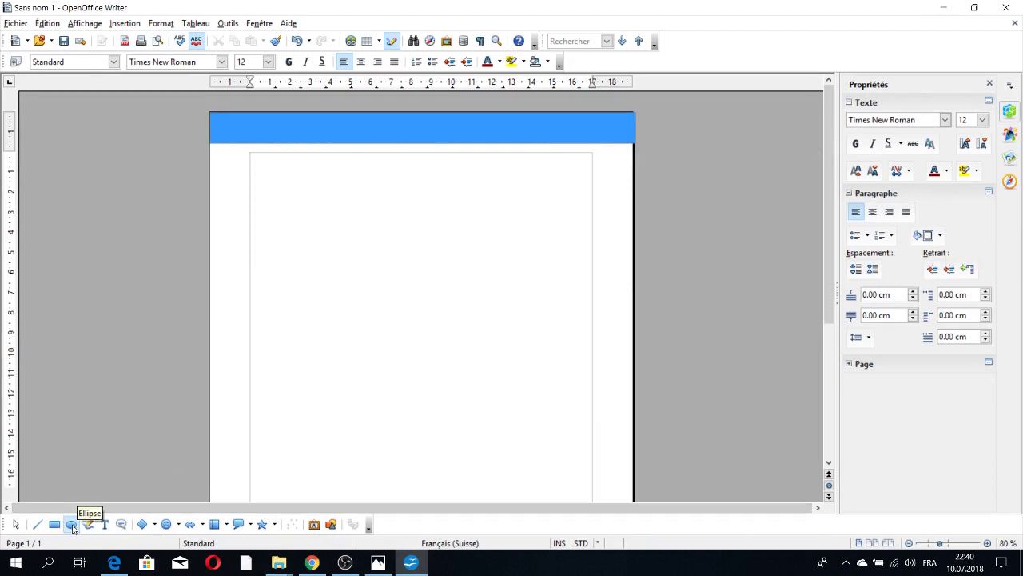
click(71, 524)
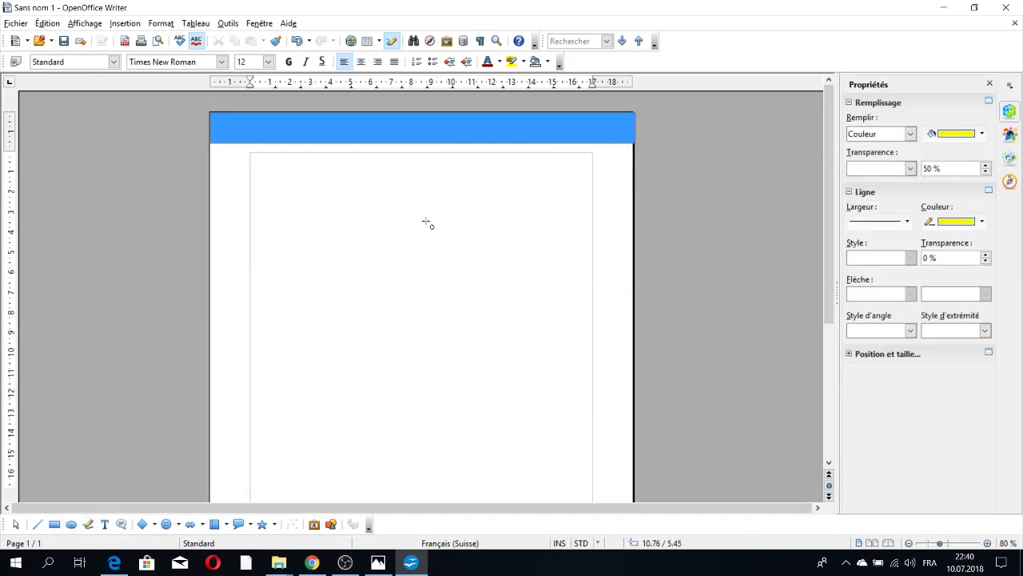
mouse_move(426, 221)
mouse_down()
mouse_move(468, 331)
mouse_move(454, 389)
mouse_move(588, 269)
mouse_move(477, 316)
mouse_move(494, 290)
mouse_up()
key(shift)
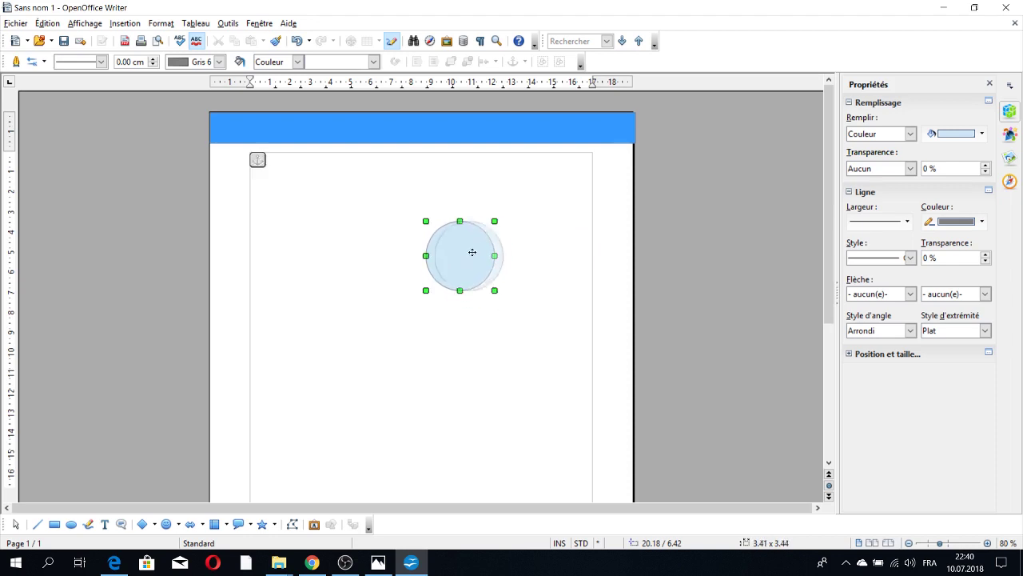
drag(468, 252, 528, 201)
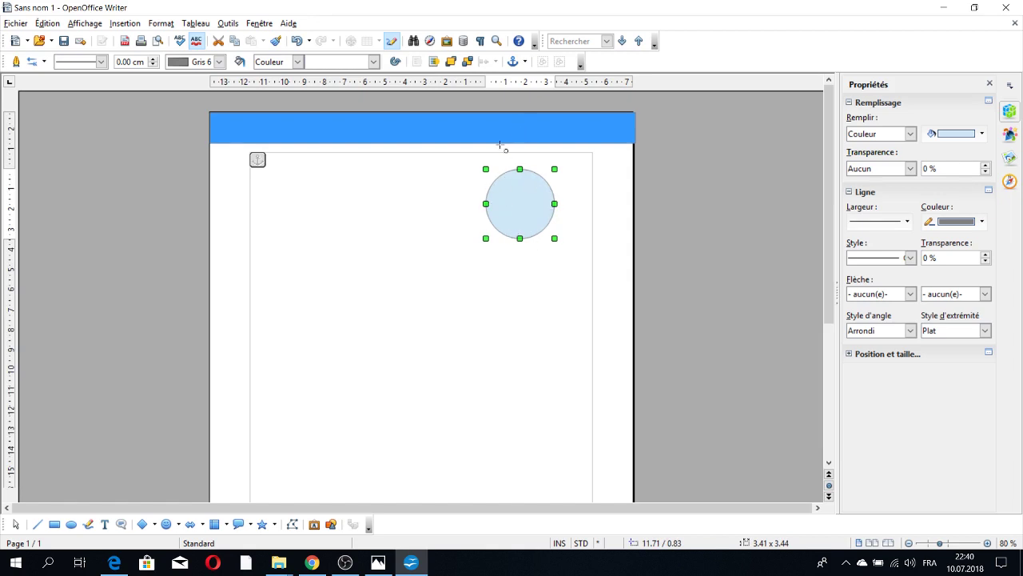
Set the circle's outline colour to Bleu ciel 2.
click(219, 62)
scroll(232, 184, down, 3)
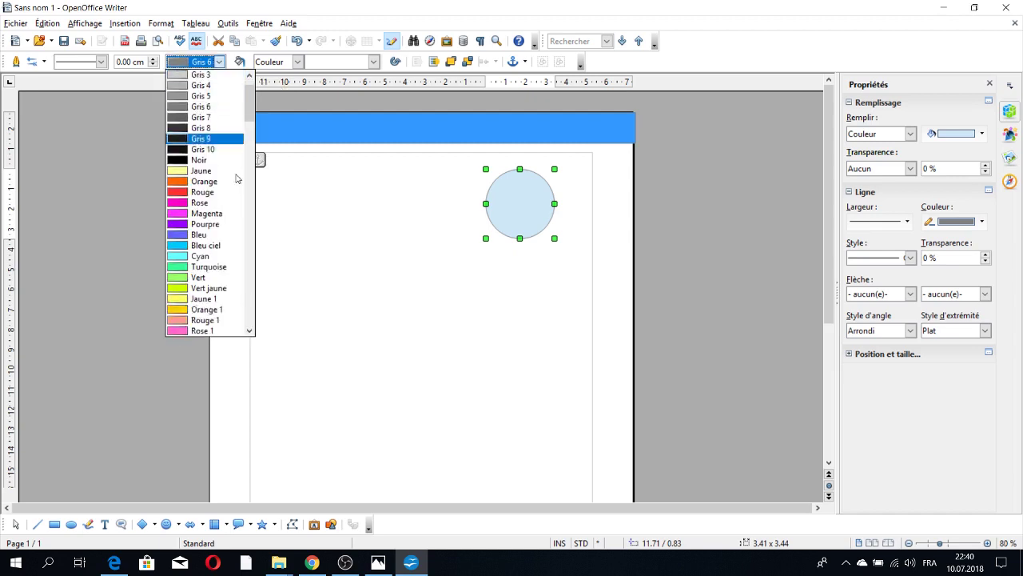
scroll(234, 231, down, 1)
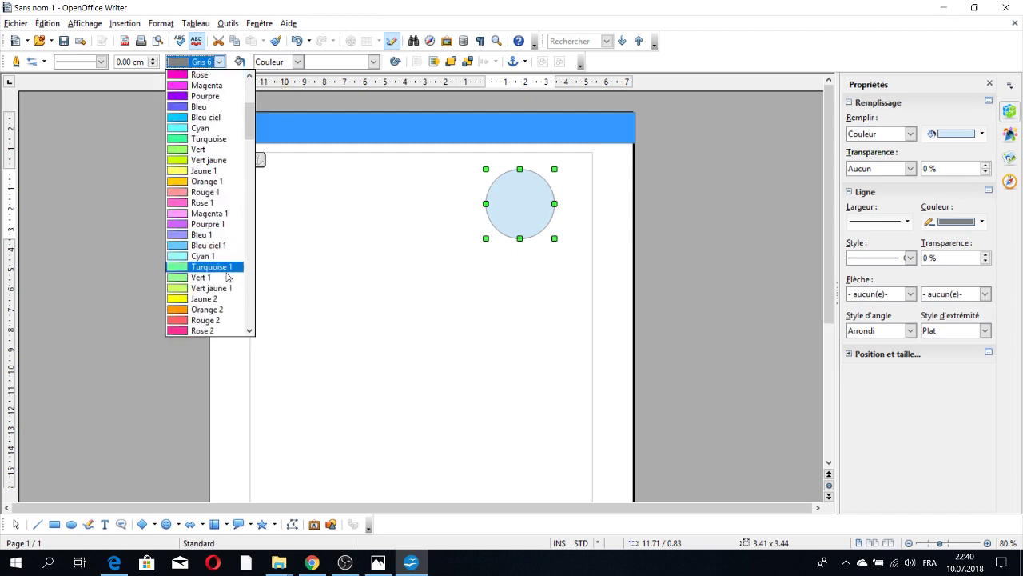
scroll(227, 277, down, 2)
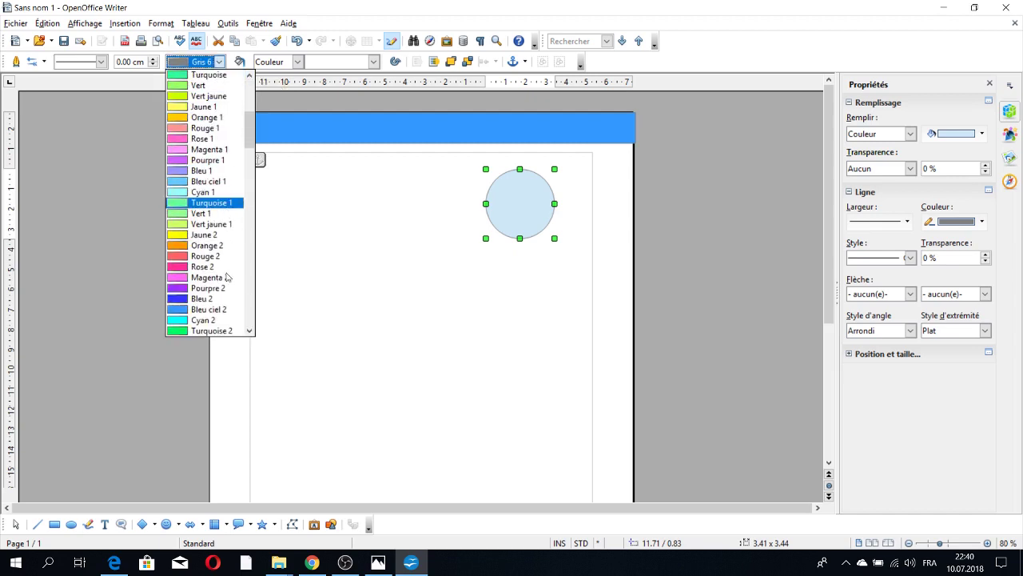
click(219, 310)
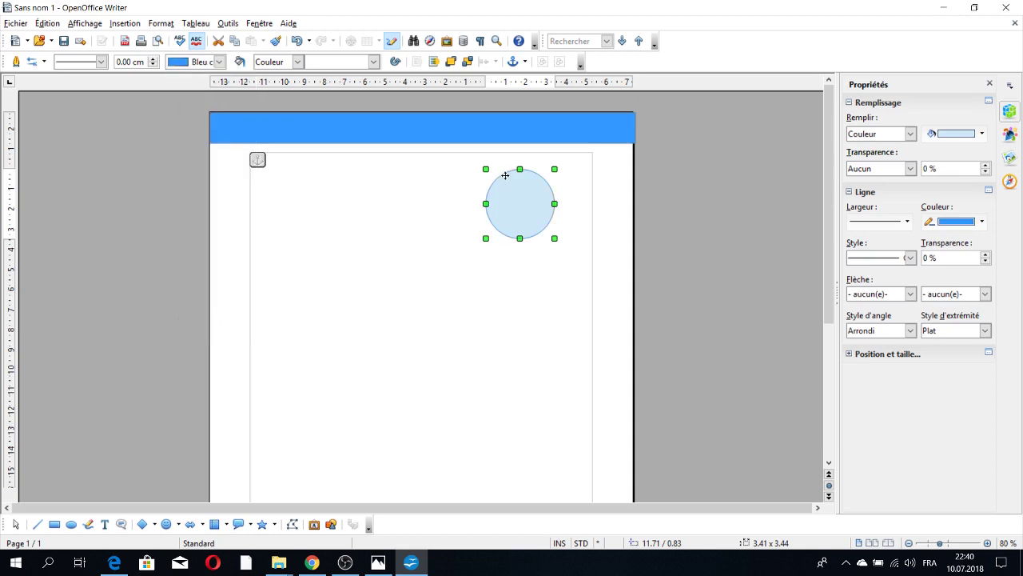
Set the circle's outline width to 0.10 cm and move it to about 13.89 / -1.22, overlapping the blue banner.
click(153, 59)
click(153, 59)
click(153, 59)
click(153, 59)
click(153, 59)
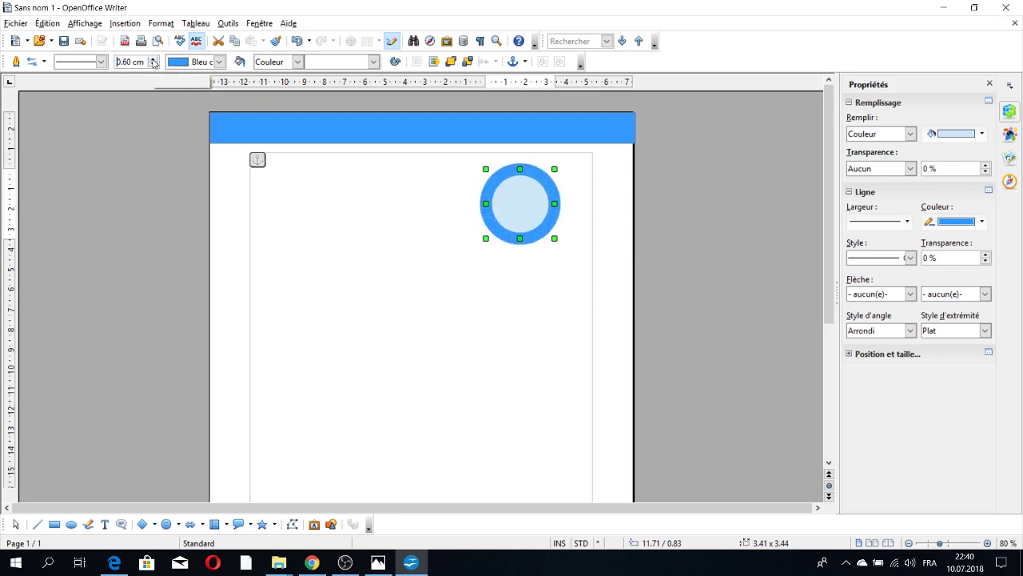
click(154, 60)
click(154, 60)
click(153, 64)
click(152, 64)
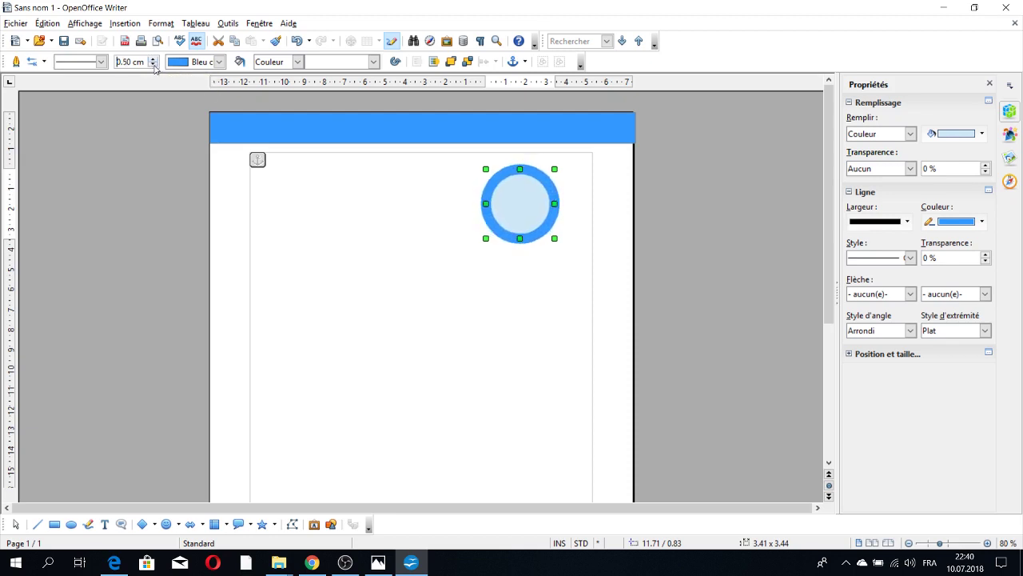
click(153, 64)
click(153, 64)
click(153, 64)
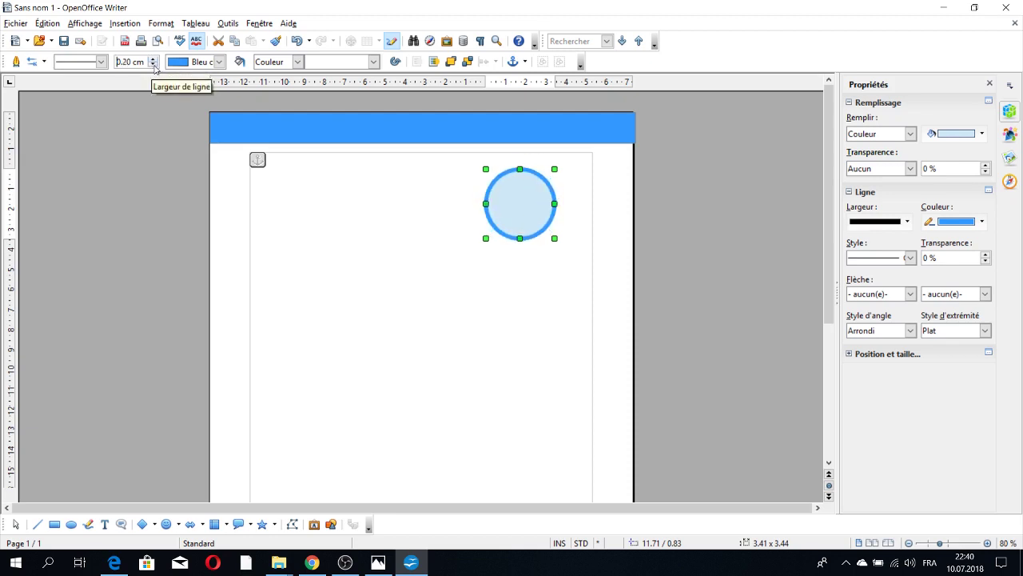
click(153, 64)
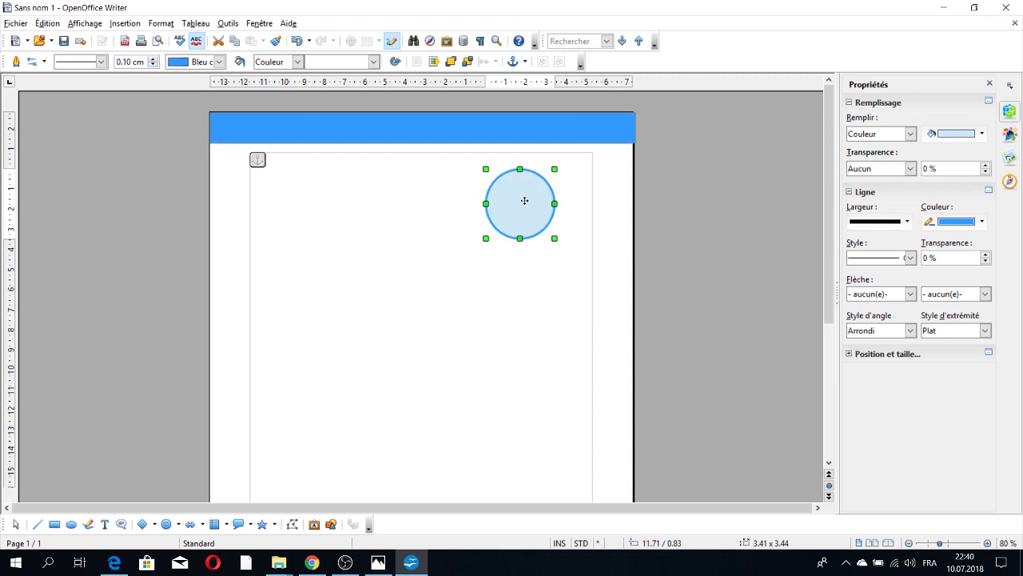
drag(525, 200, 558, 168)
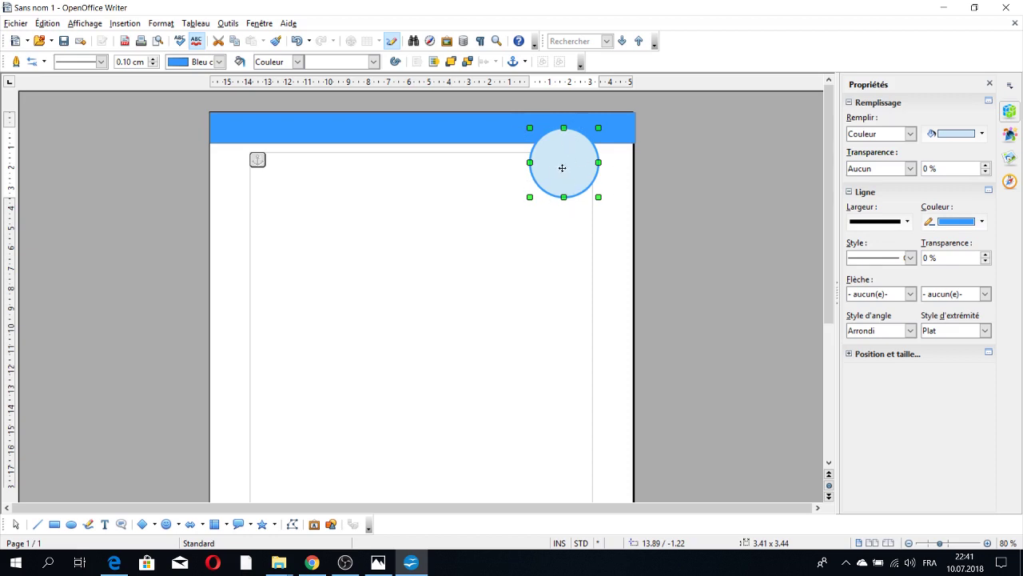
Open the image Photo rectangle CV from the CV folder on the desktop in Photos.
click(943, 7)
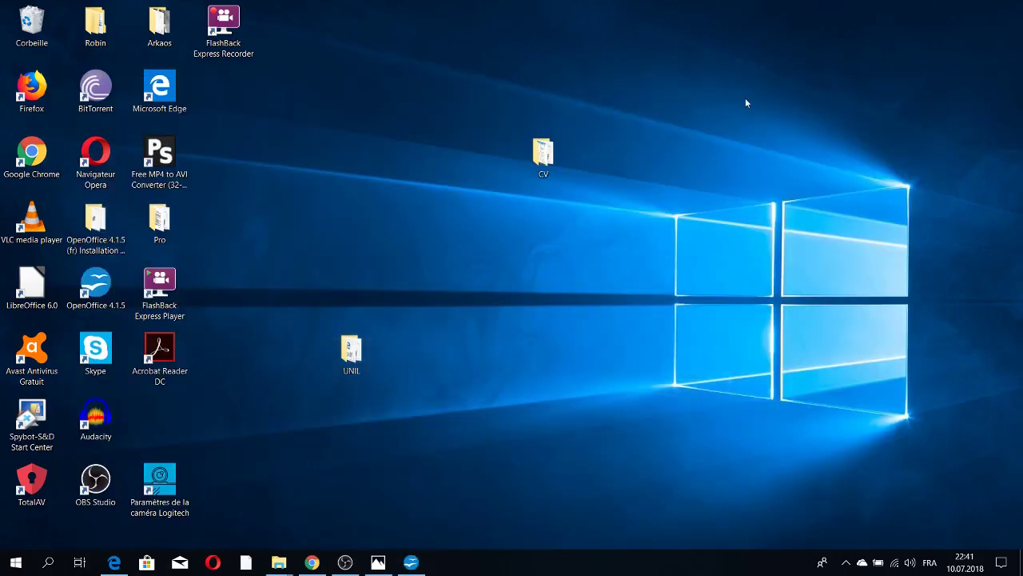
click(546, 163)
double_click(546, 164)
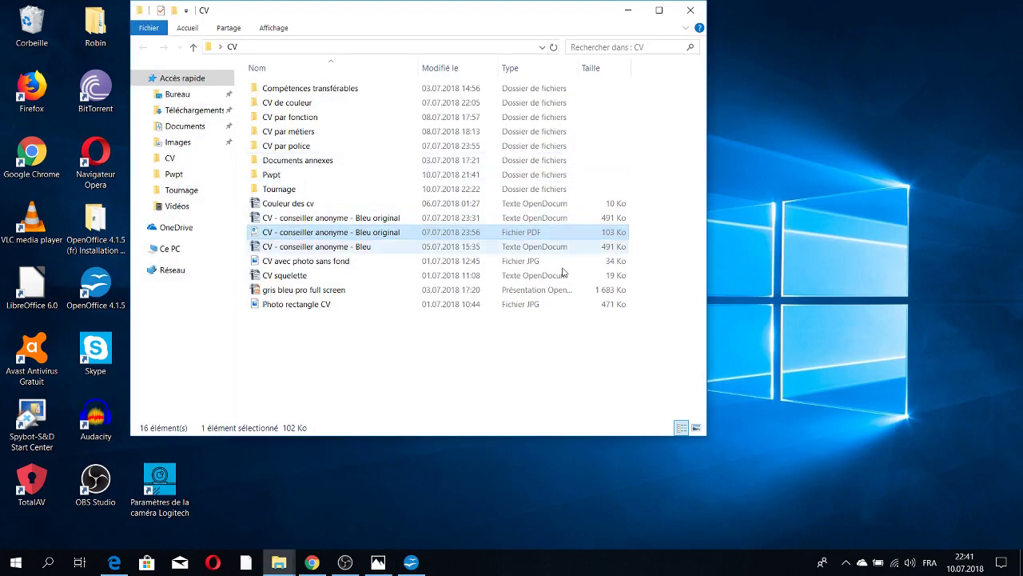
click(297, 307)
double_click(297, 306)
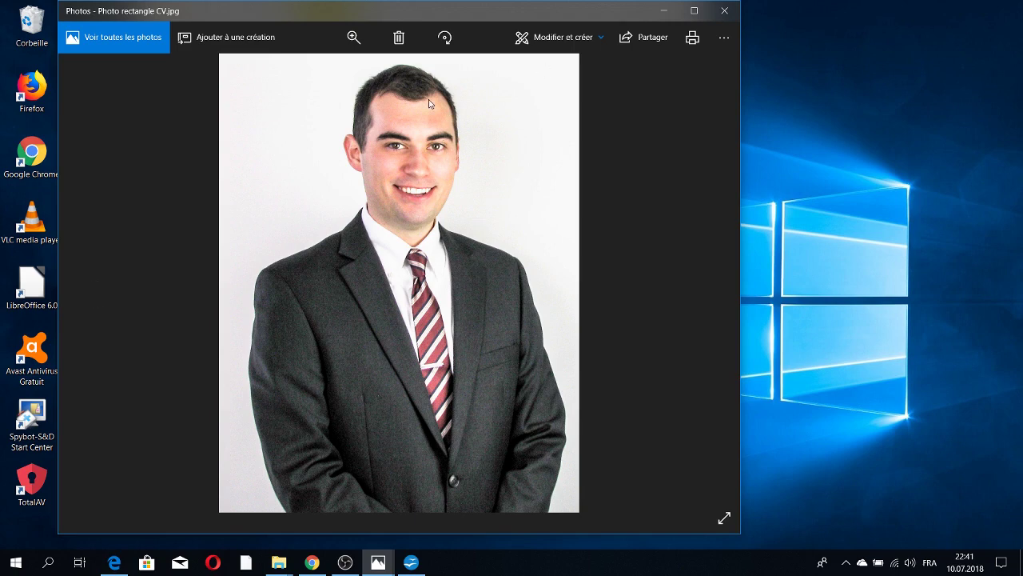
Start cropping the photo with the proportions fixed to Carré.
click(602, 38)
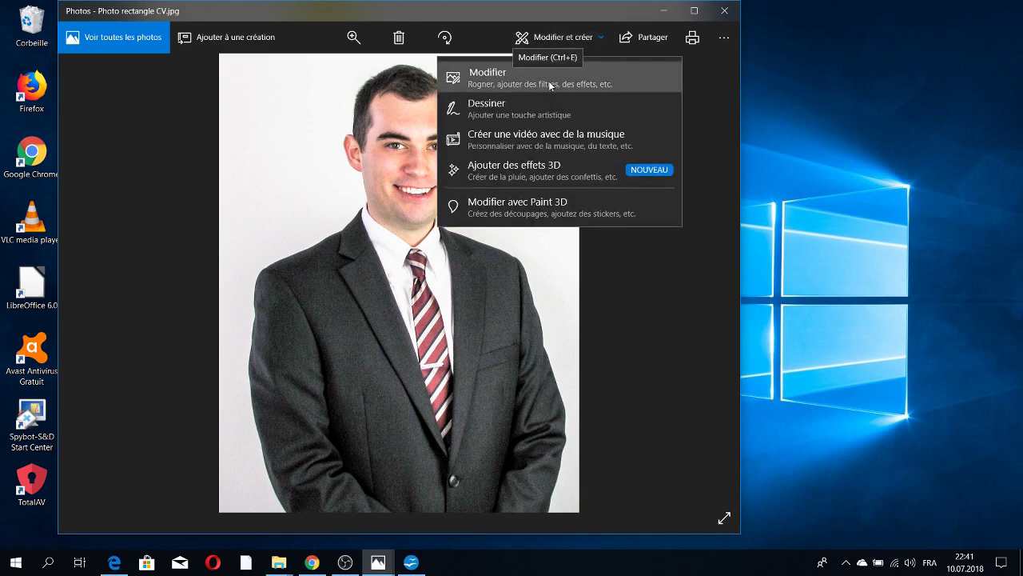
click(550, 83)
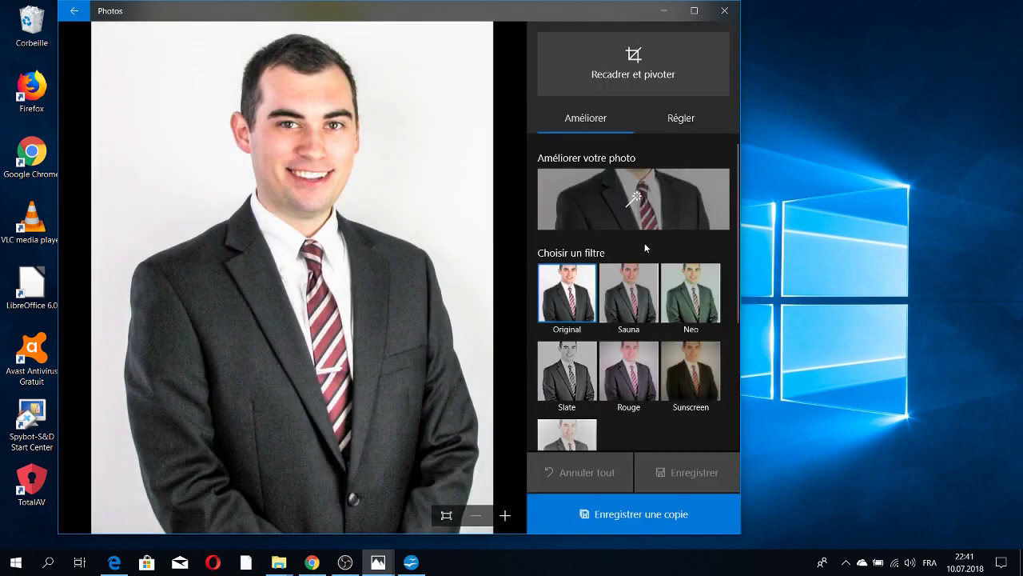
click(648, 63)
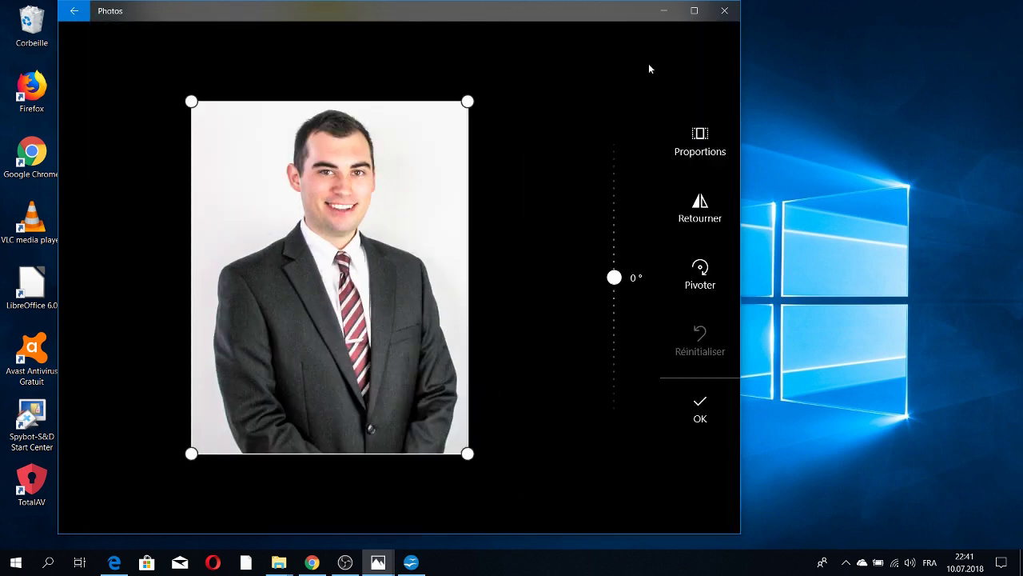
click(700, 143)
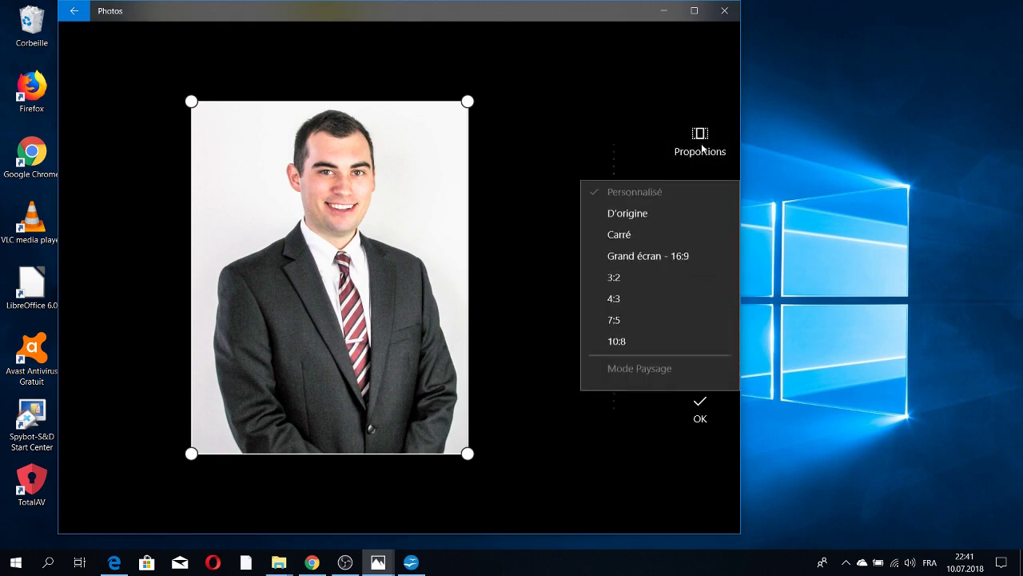
click(635, 236)
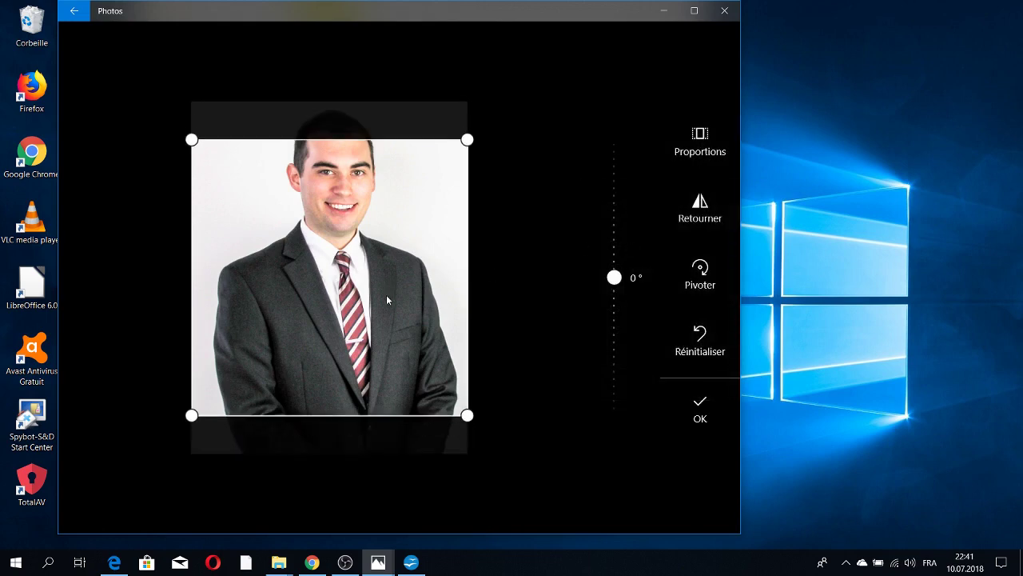
Adjust the square crop so it frames the man's head and collar, and apply it.
drag(468, 416, 308, 256)
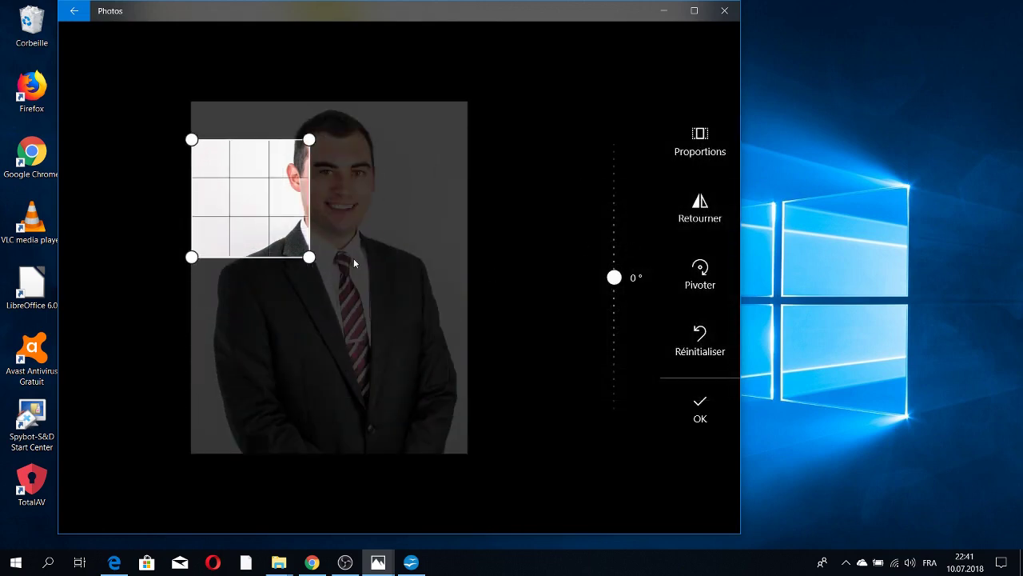
drag(455, 228, 231, 258)
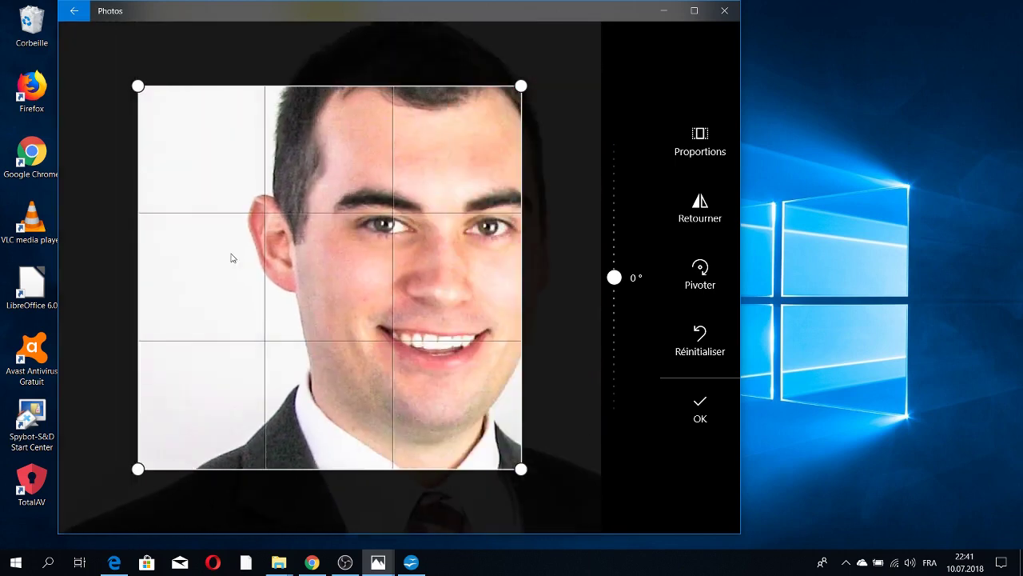
drag(524, 470, 534, 502)
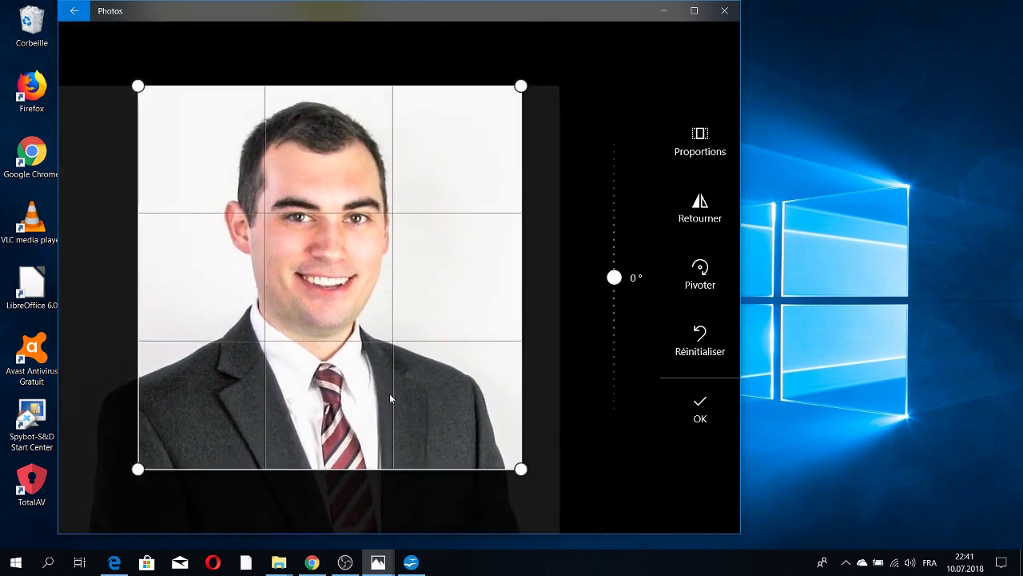
drag(506, 450, 437, 359)
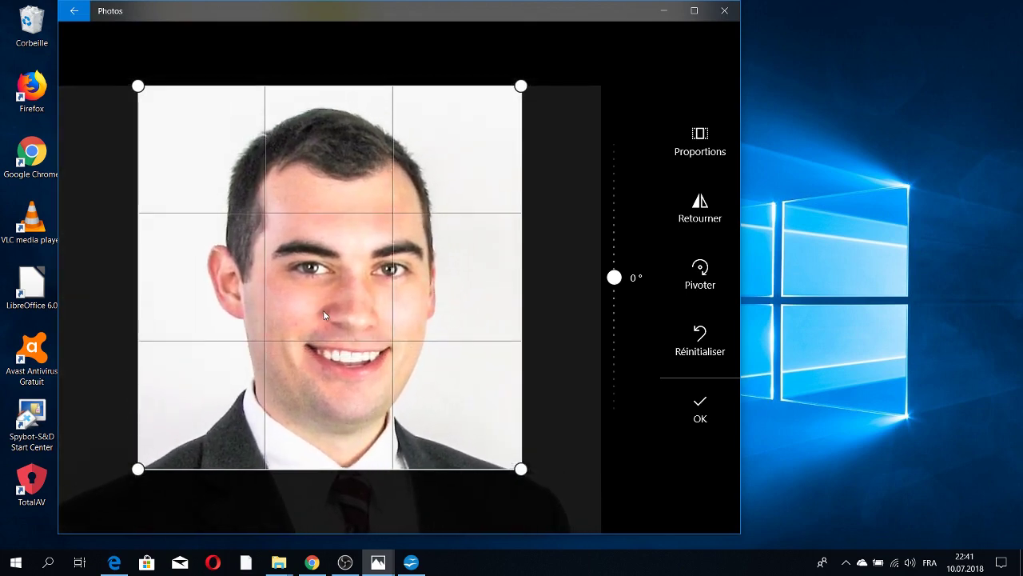
click(699, 414)
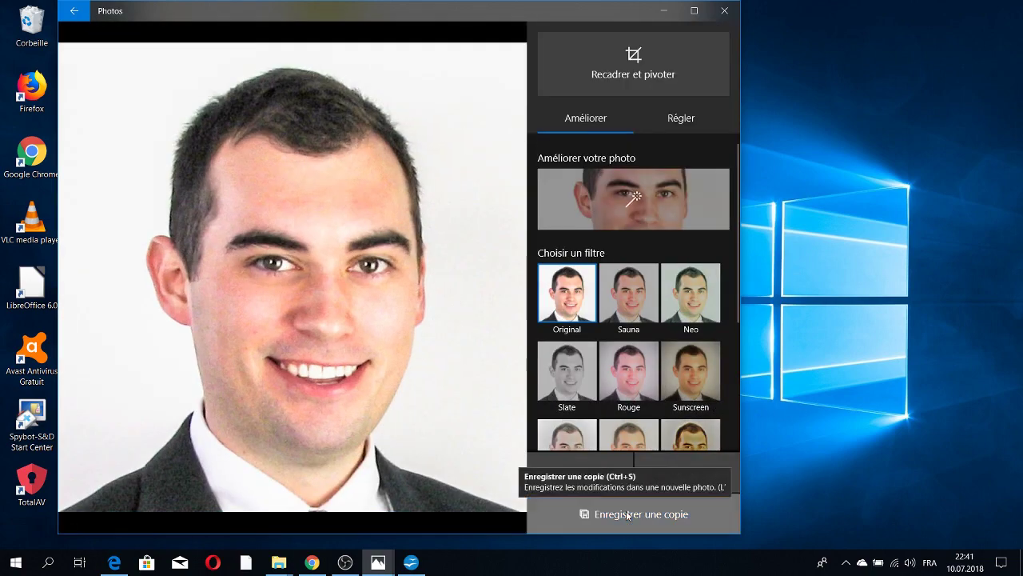
Save the cropped image as a JPG copy named Photo carré CV in the CV folder and close the photo.
click(626, 512)
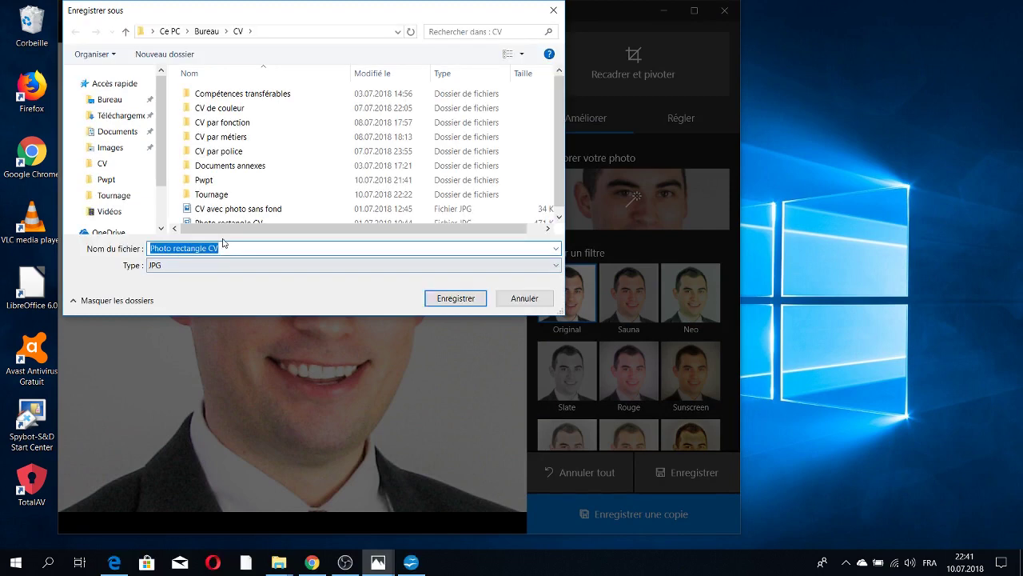
click(221, 248)
key(BackSpace)
key(BackSpace)
key(BackSpace)
key(BackSpace)
key(BackSpace)
key(BackSpace)
key(BackSpace)
key(BackSpace)
key(BackSpace)
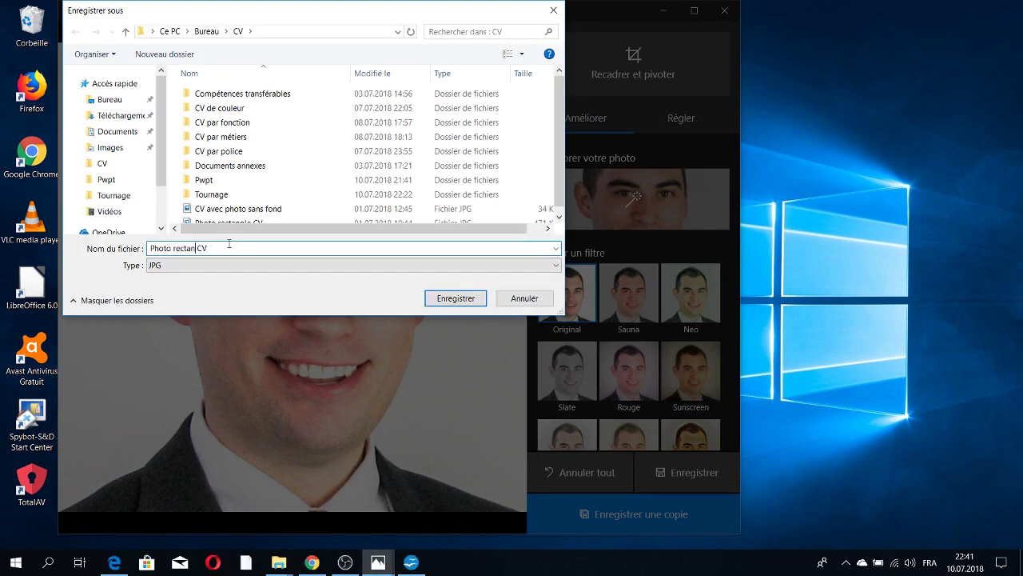
text(CARRé)
key(BackSpace)
key(BackSpace)
key(BackSpace)
key(BackSpace)
key(BackSpace)
text(carré)
click(452, 299)
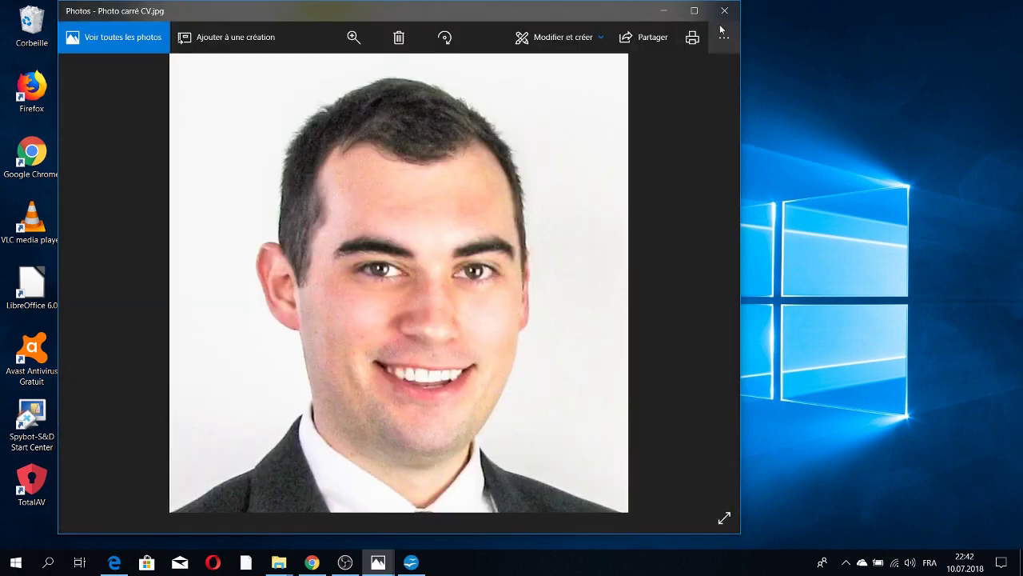
click(726, 11)
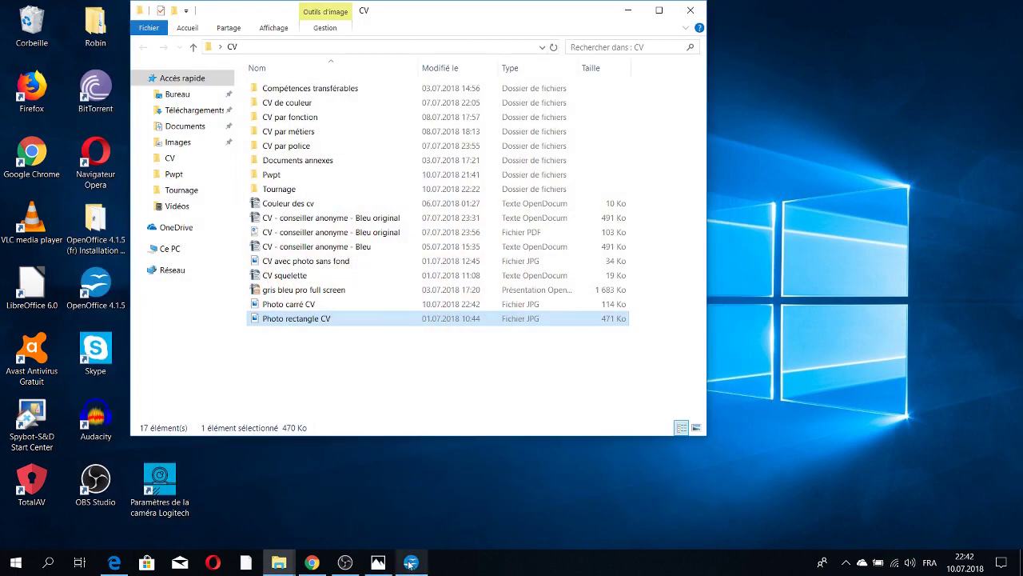
Switch to OpenOffice Writer and import the image Photo carré CV as a bitmap in the circle's Remplissage settings, accepting the suggested name.
click(401, 553)
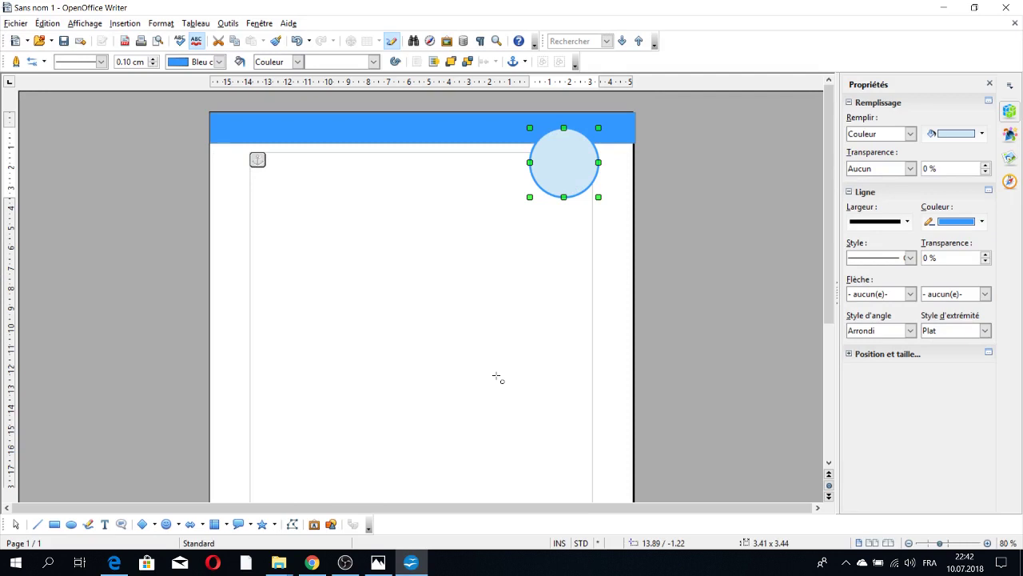
right_click(560, 162)
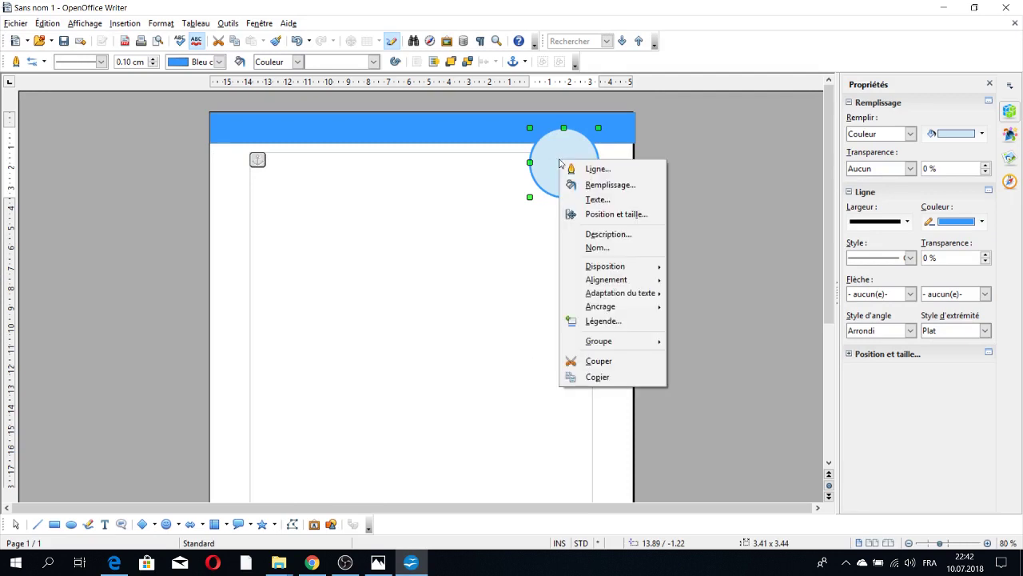
click(599, 186)
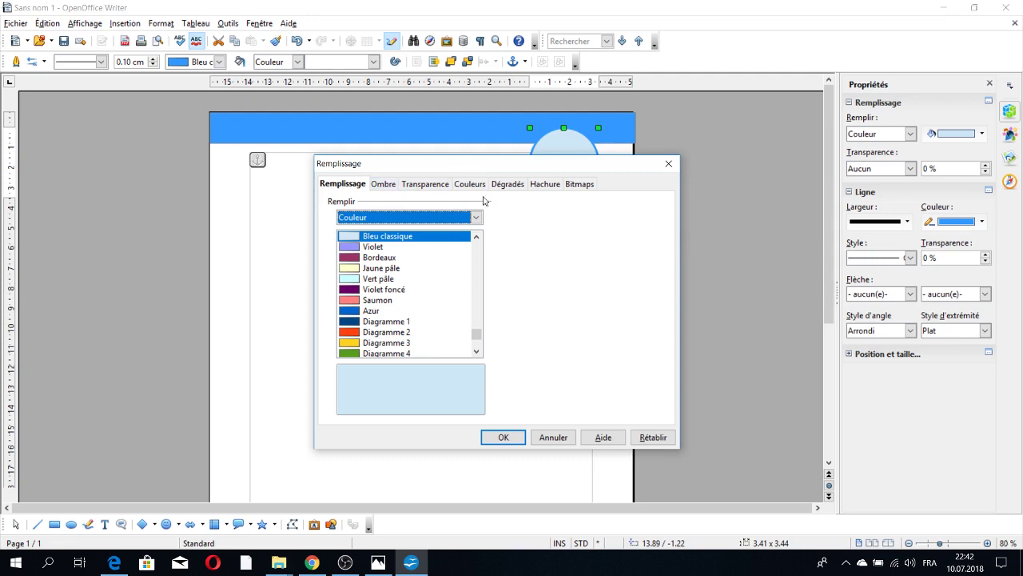
click(584, 187)
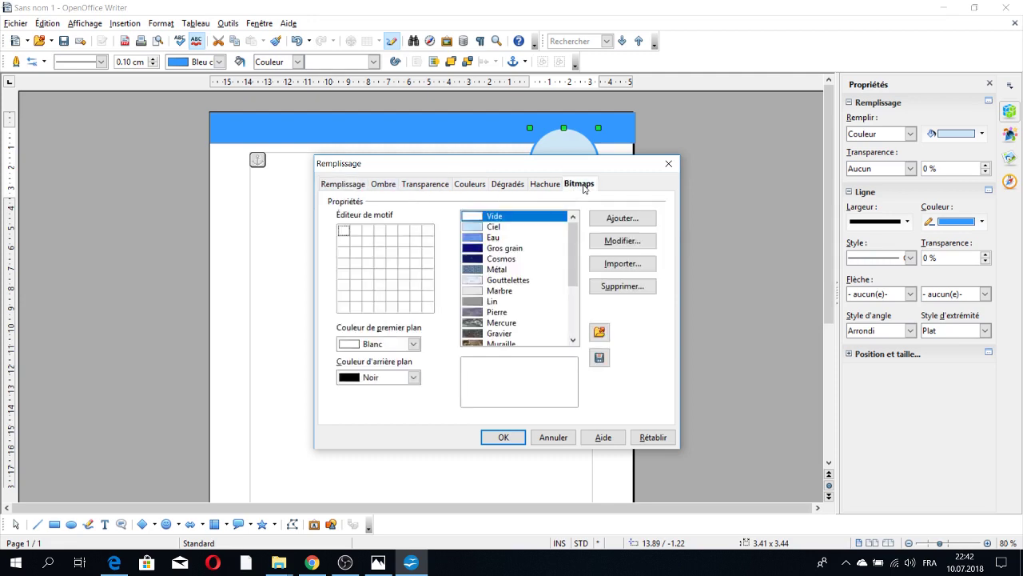
click(616, 265)
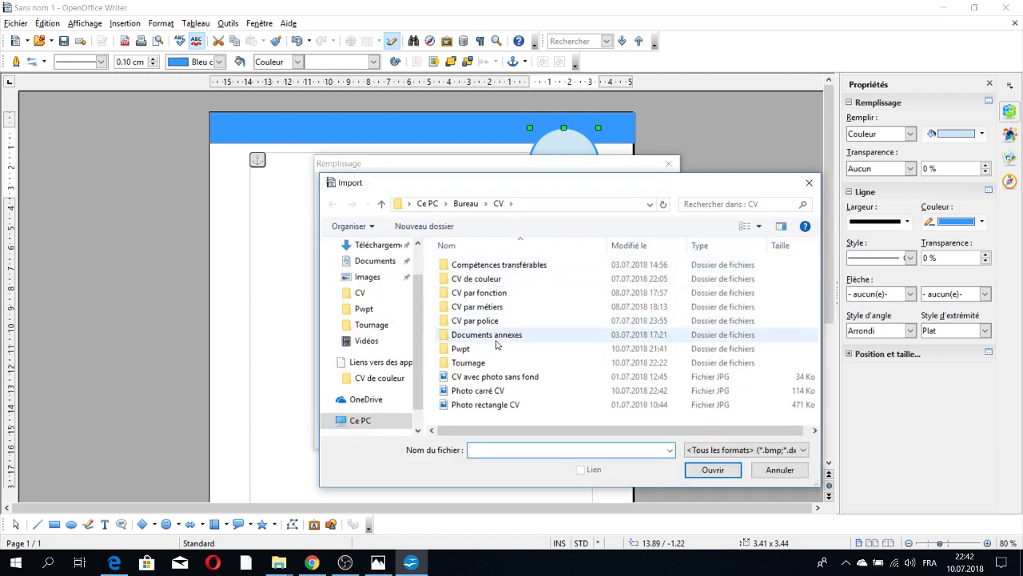
click(485, 392)
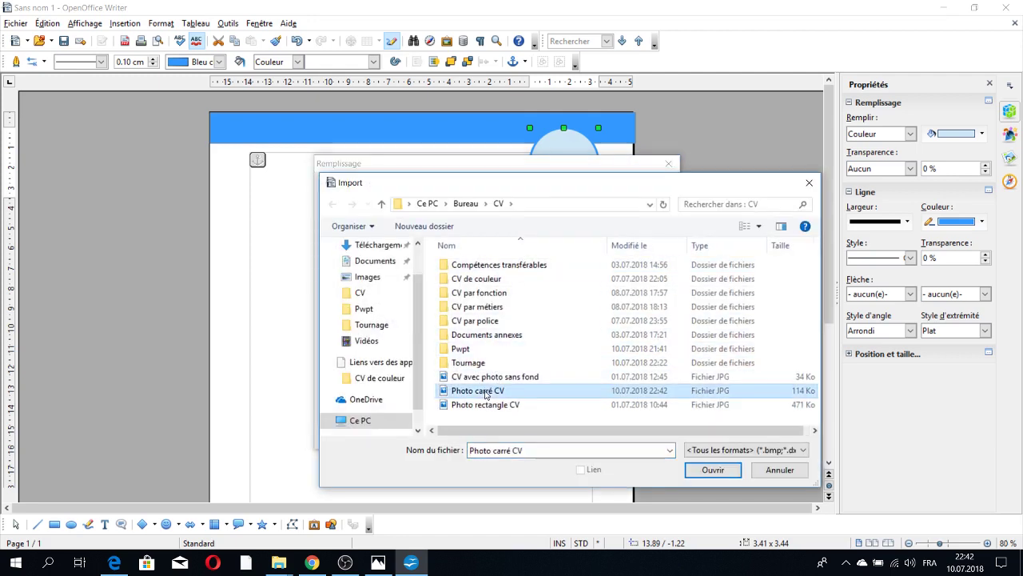
click(713, 470)
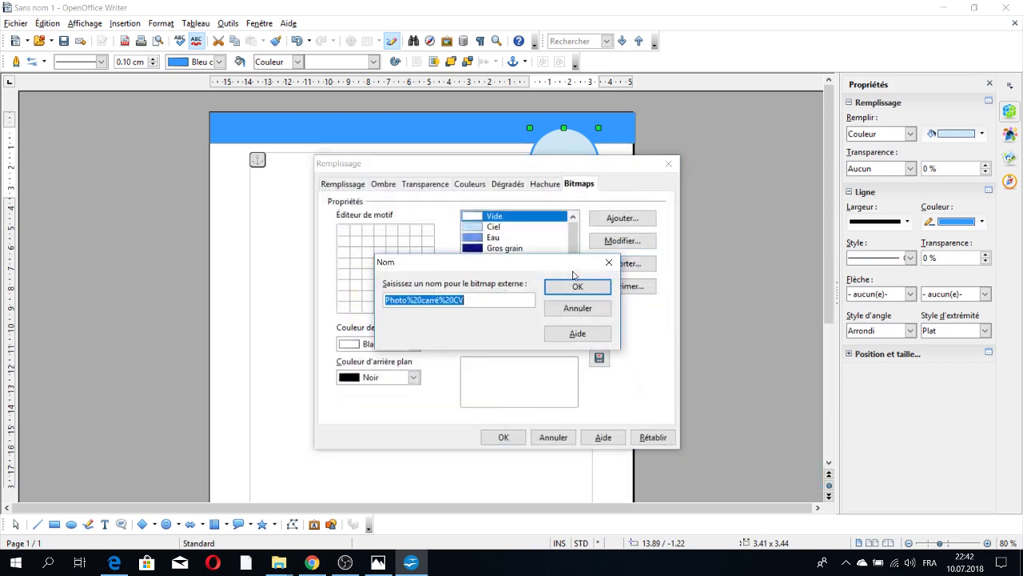
click(577, 287)
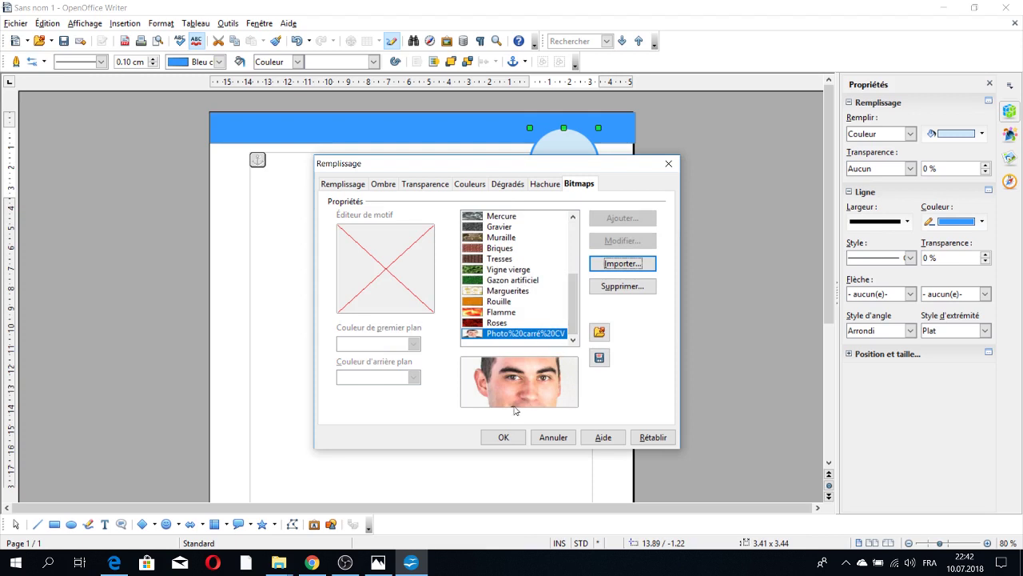
Set the circle's fill type to Bitmap and fill it with the imported Photo%20carré%20CV image.
click(344, 184)
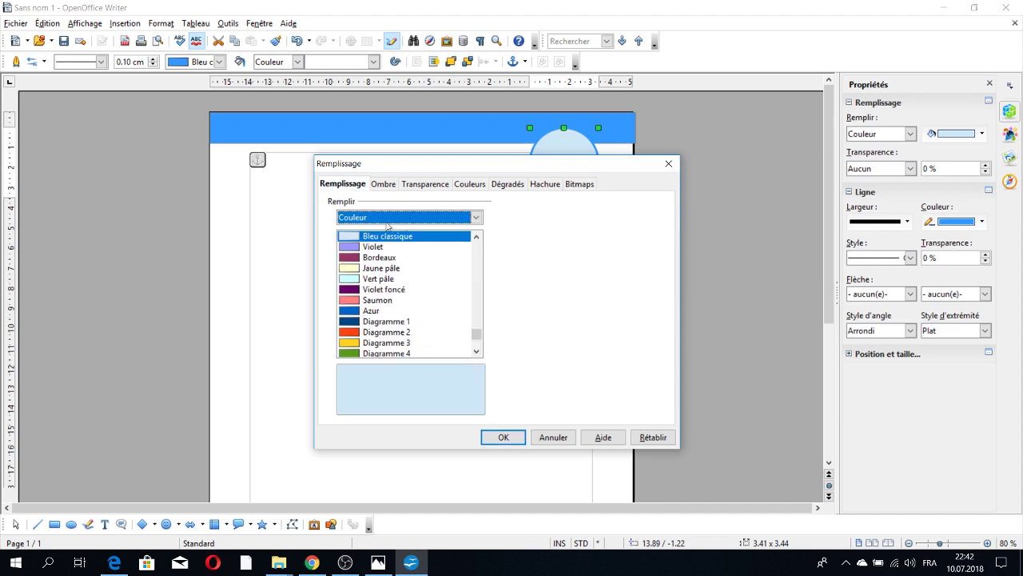
click(475, 217)
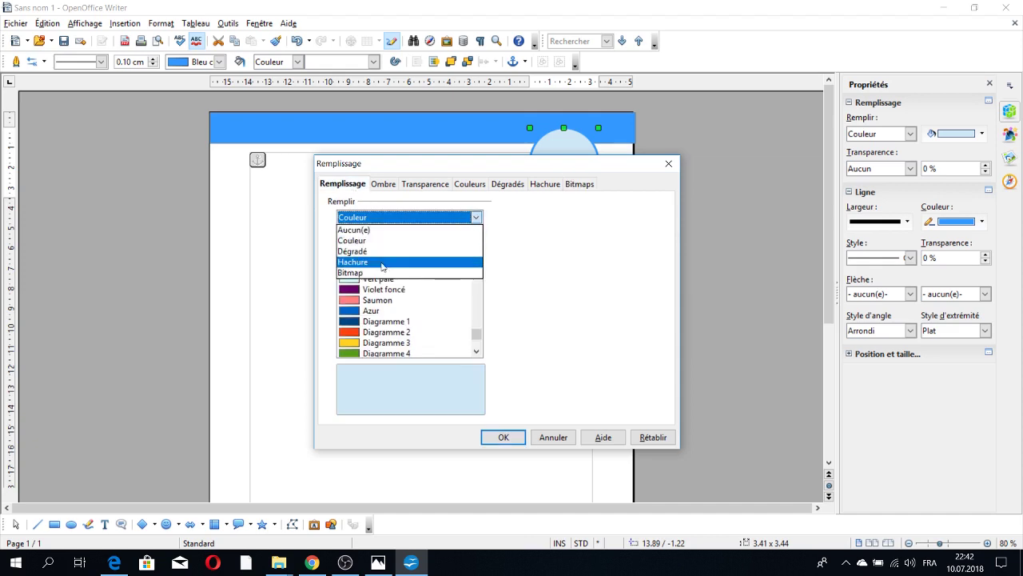
click(380, 273)
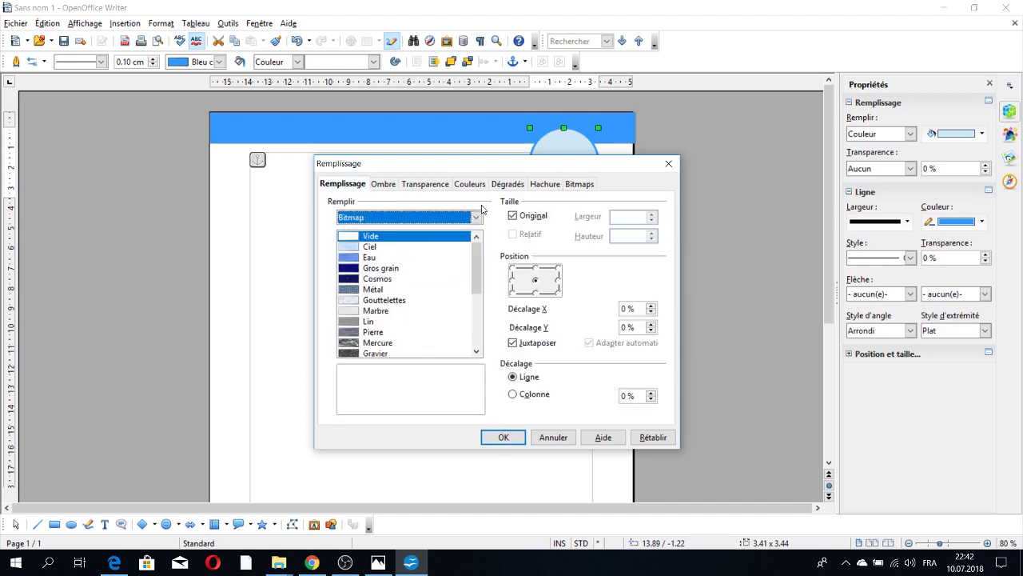
drag(480, 254, 479, 308)
click(414, 342)
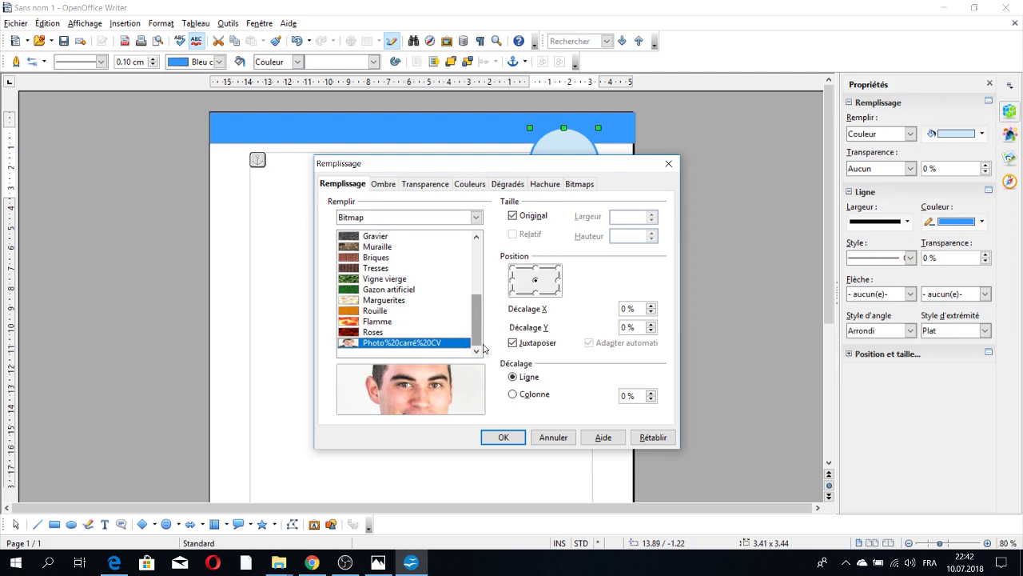
click(503, 438)
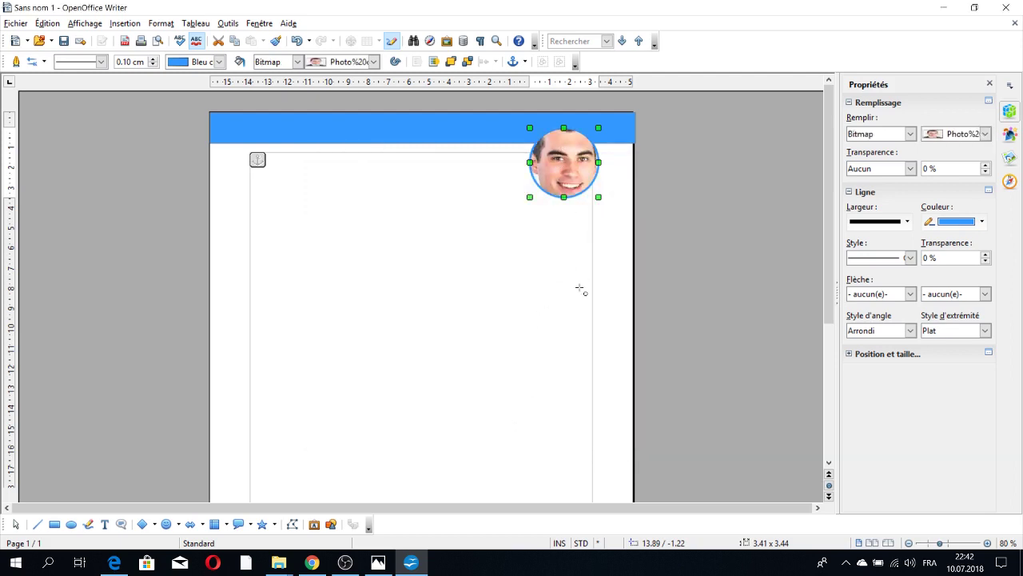
Turn off the original size for the circle's bitmap fill and set its width and height to 0.80 cm.
right_click(563, 160)
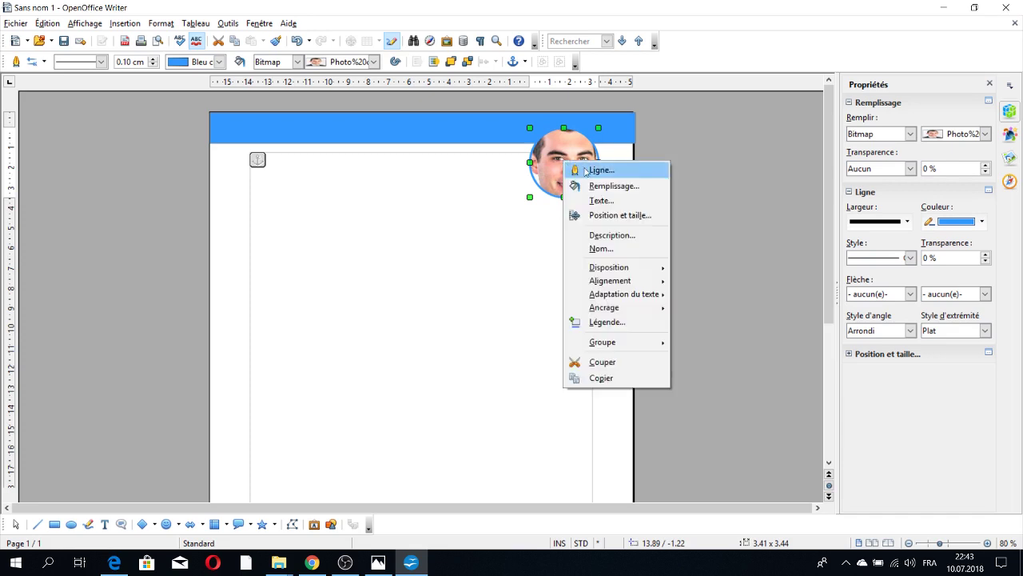
click(601, 185)
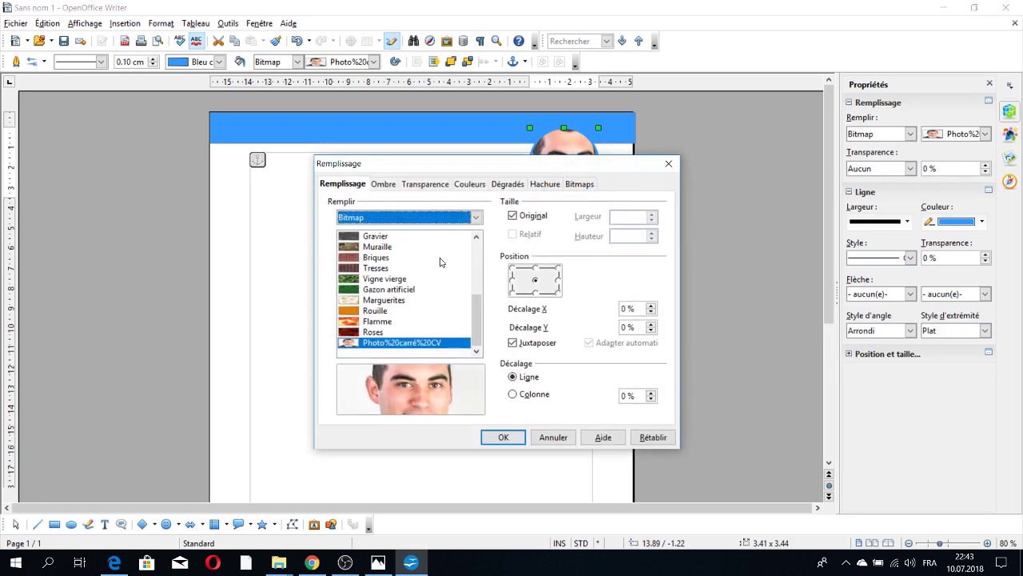
click(514, 217)
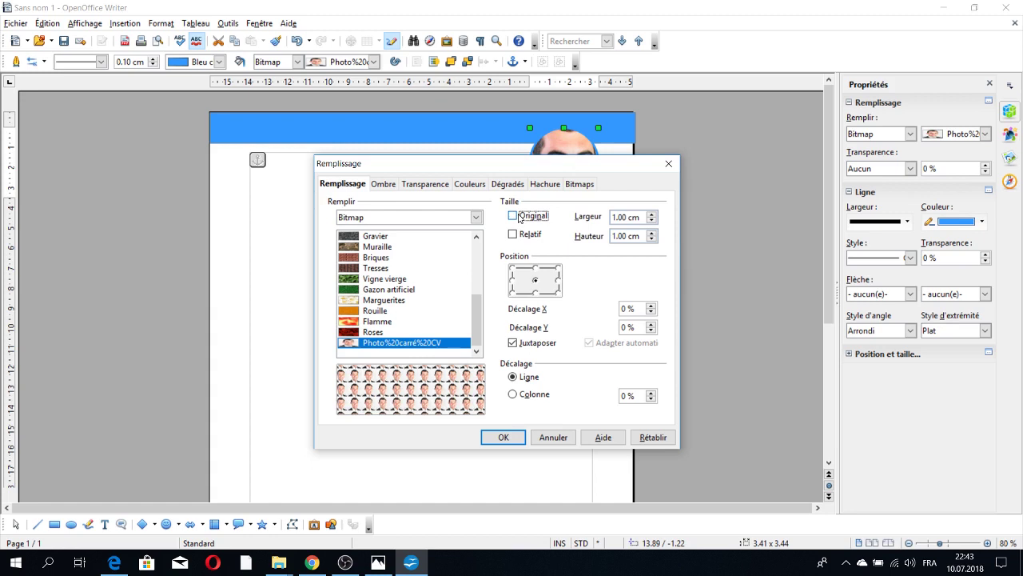
click(652, 220)
click(652, 221)
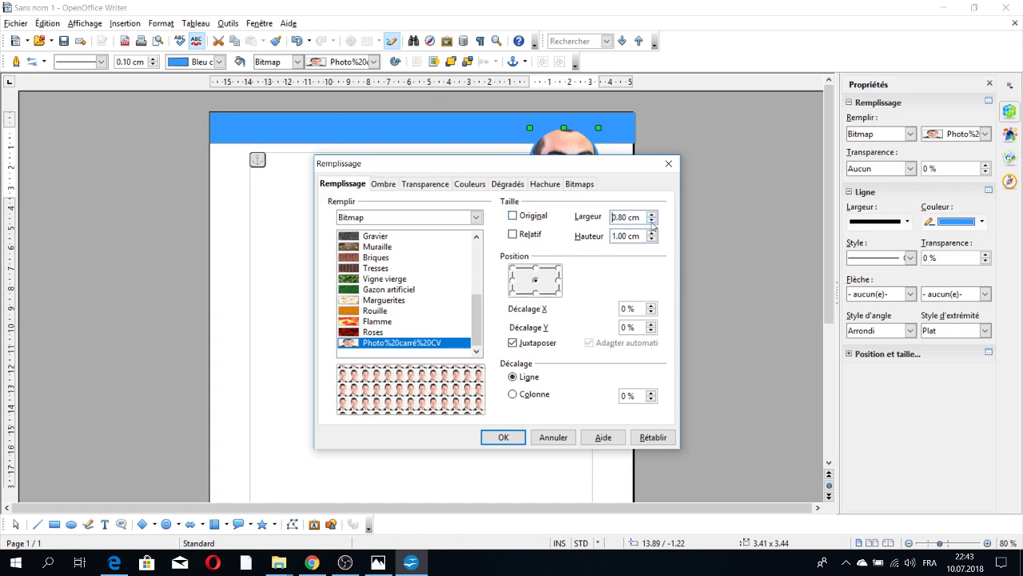
click(652, 241)
click(652, 240)
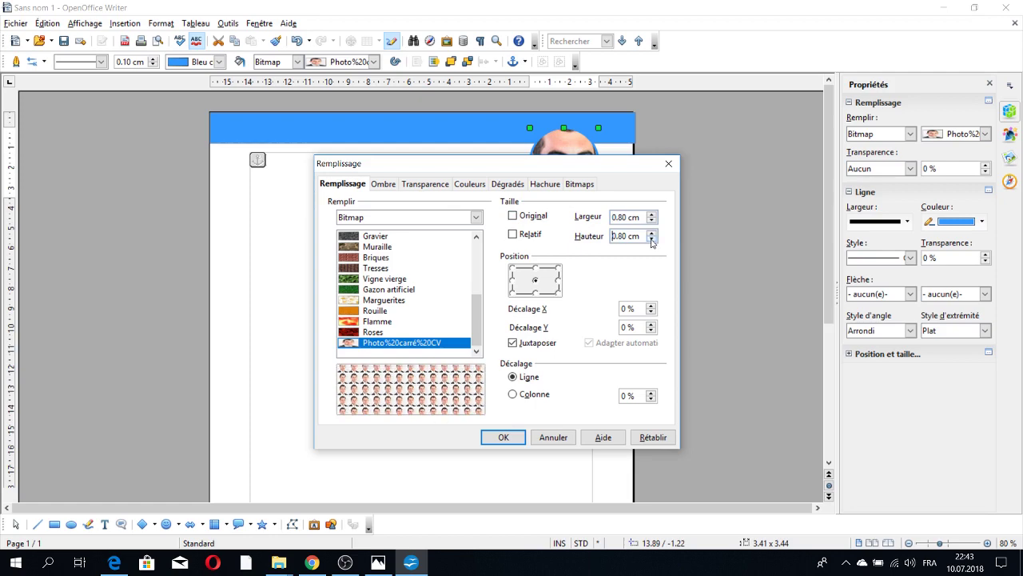
click(503, 438)
Make the circle's bitmap fill size relative, with width and height both set to 90 %.
right_click(556, 171)
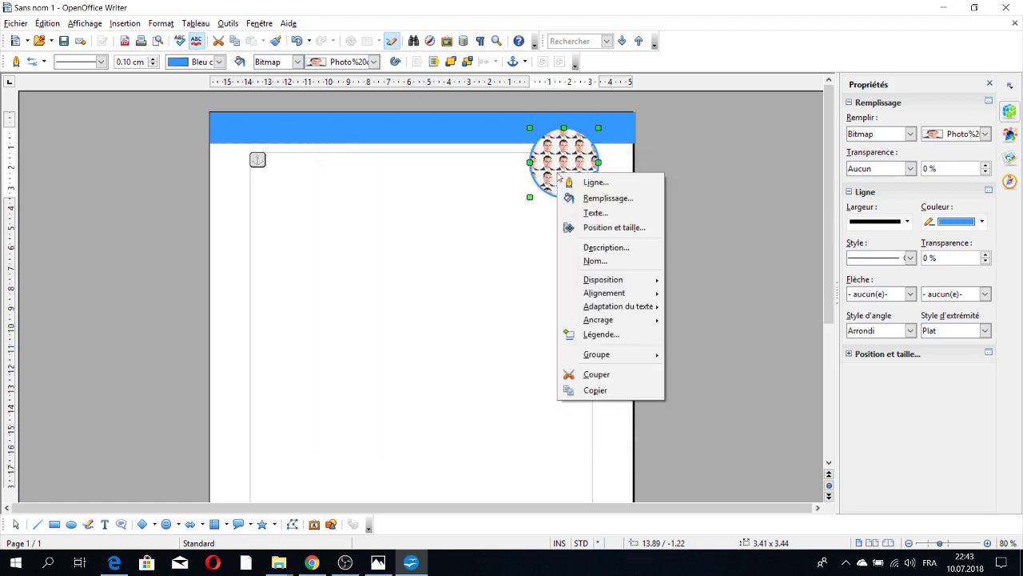
click(596, 198)
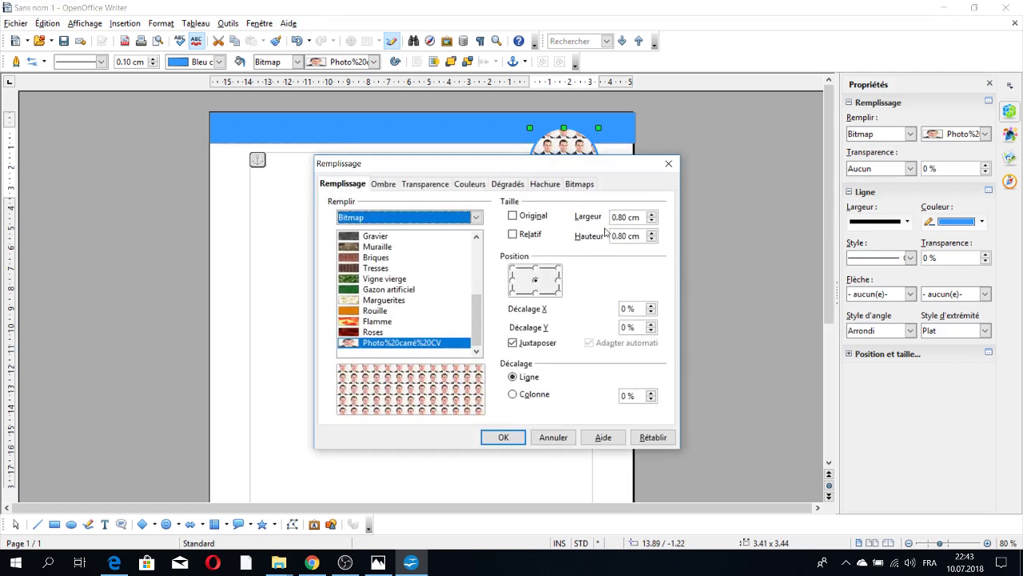
click(513, 234)
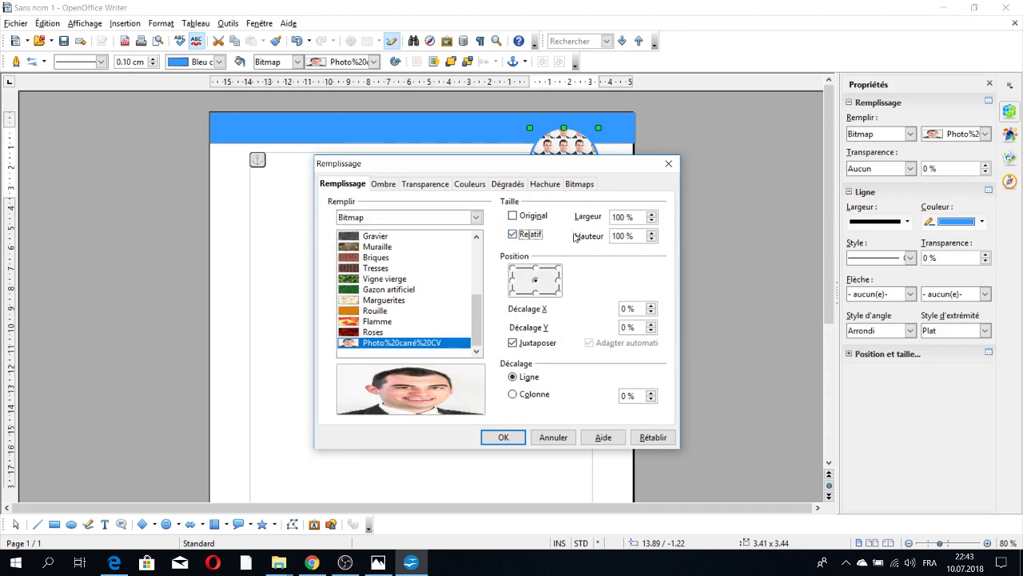
click(652, 222)
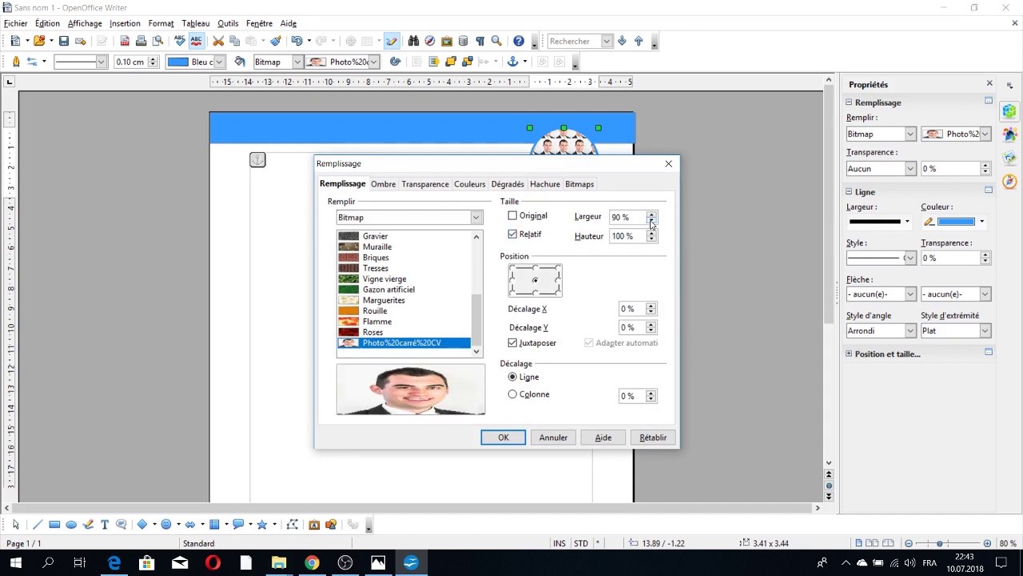
click(651, 240)
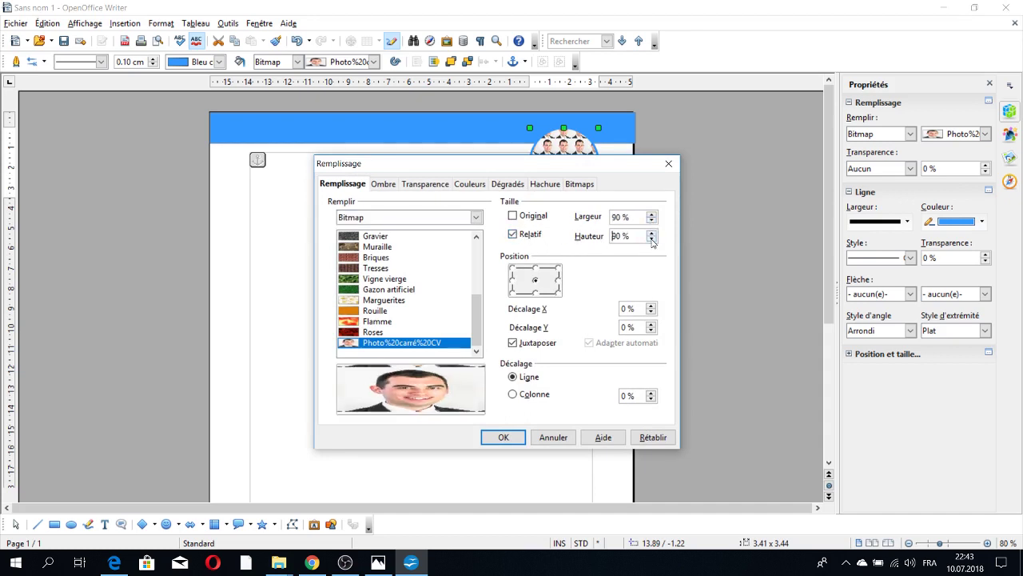
click(504, 438)
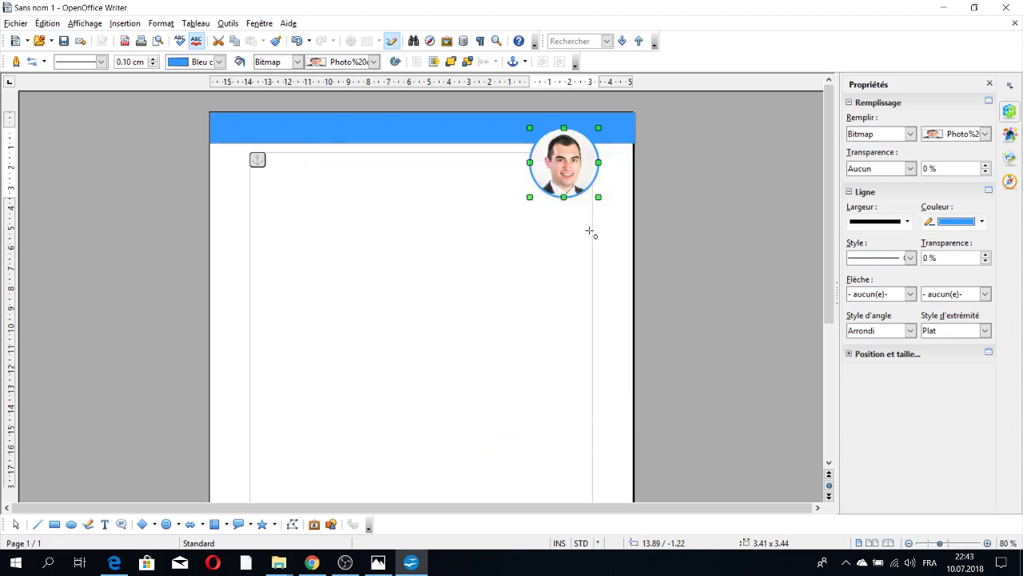
Set the circle's relative bitmap width and height to 95 % and deselect the circle.
right_click(567, 173)
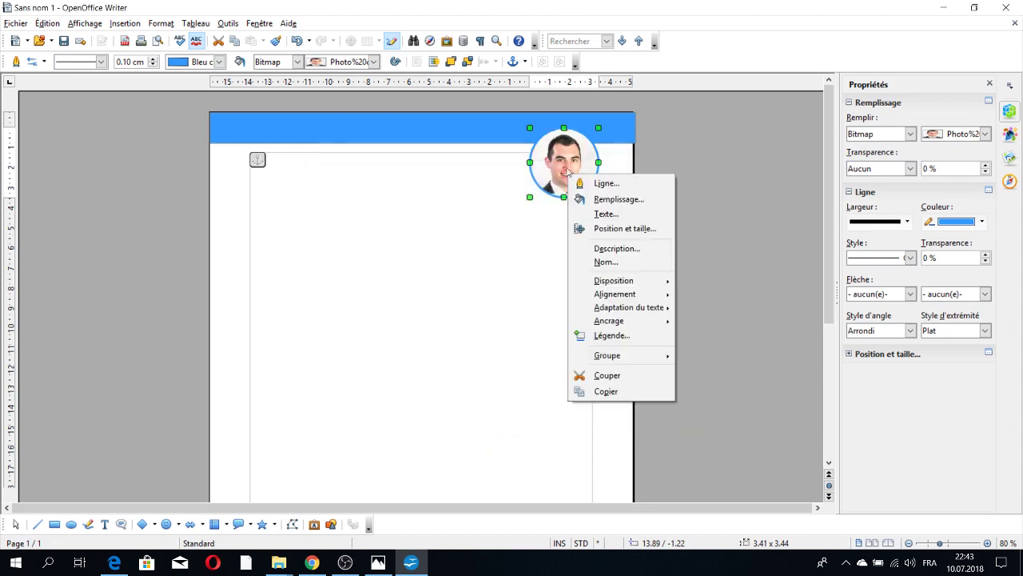
click(602, 197)
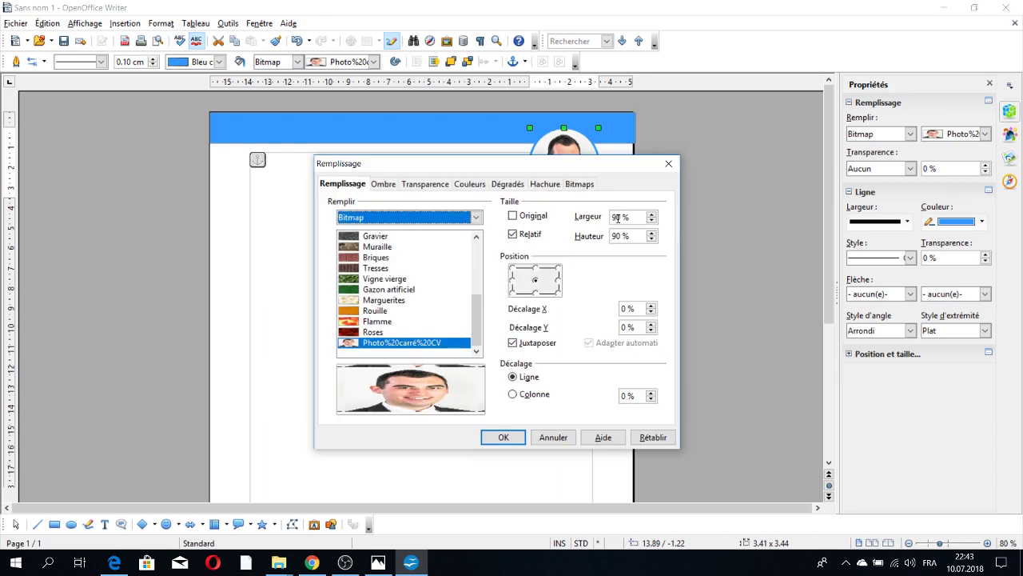
click(622, 216)
double_click(621, 217)
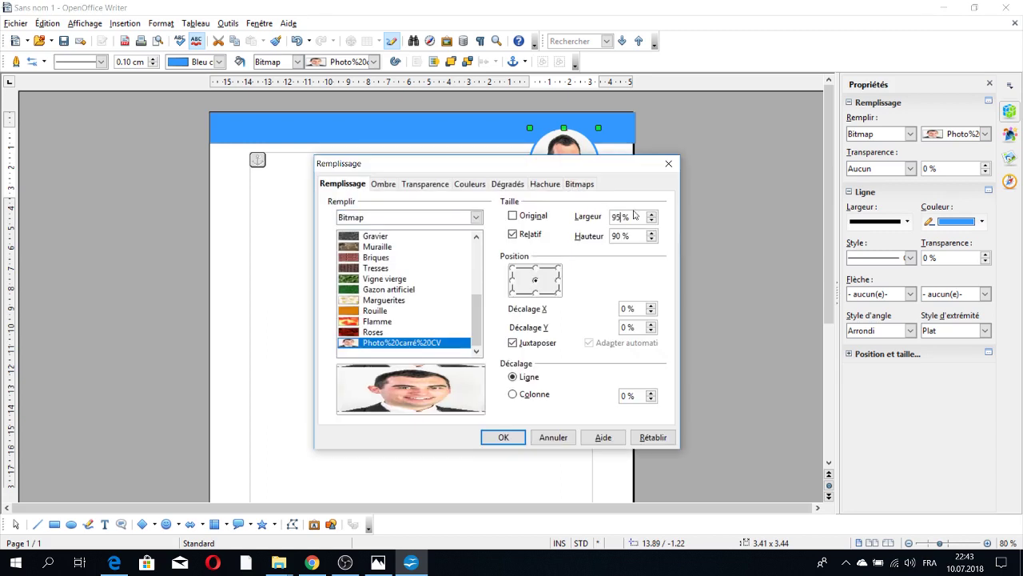
text(95)
double_click(621, 236)
text(95)
click(502, 434)
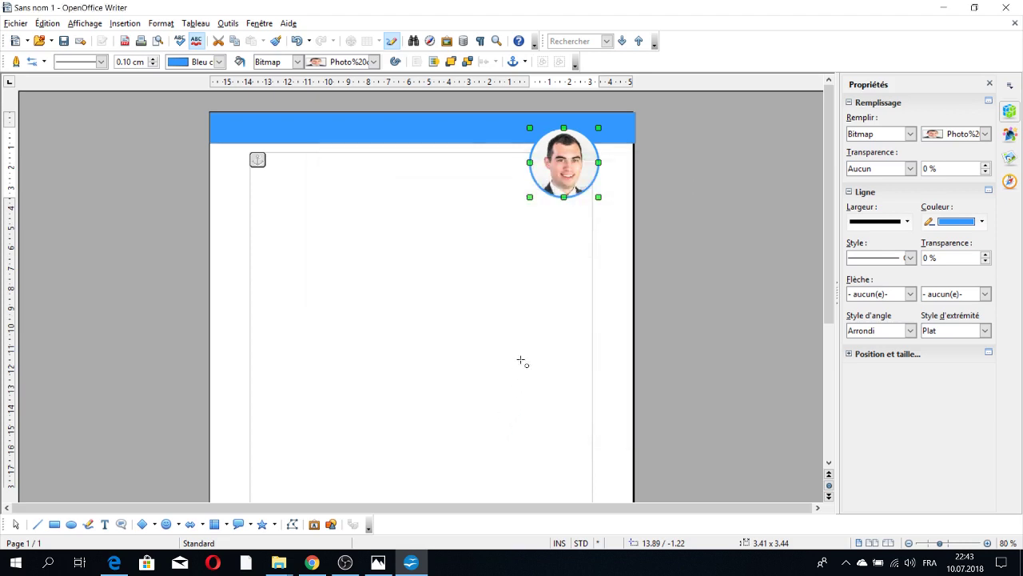
click(531, 308)
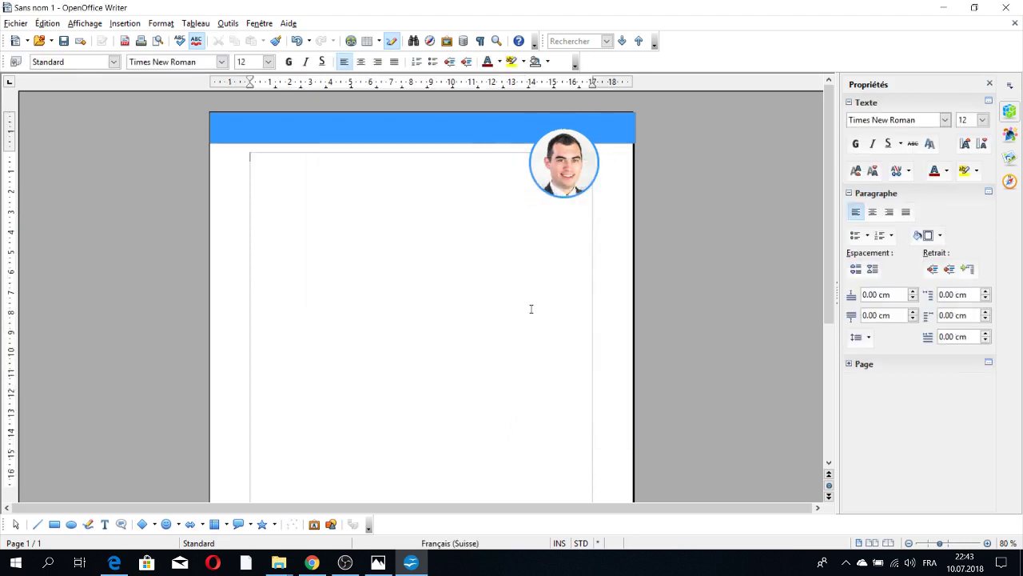